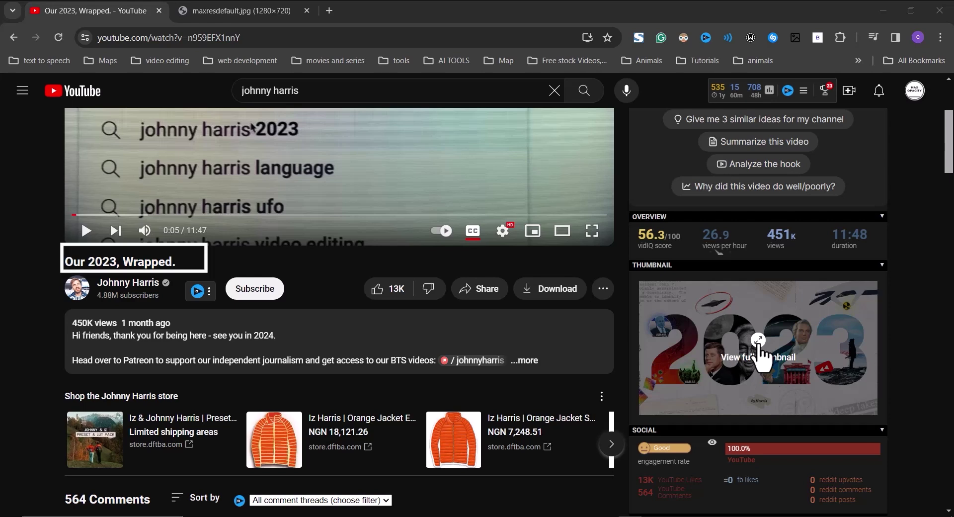
Open the full-size thumbnail of the 'Our 2023, Wrapped' video from the vidIQ sidebar.
left_click(763, 358)
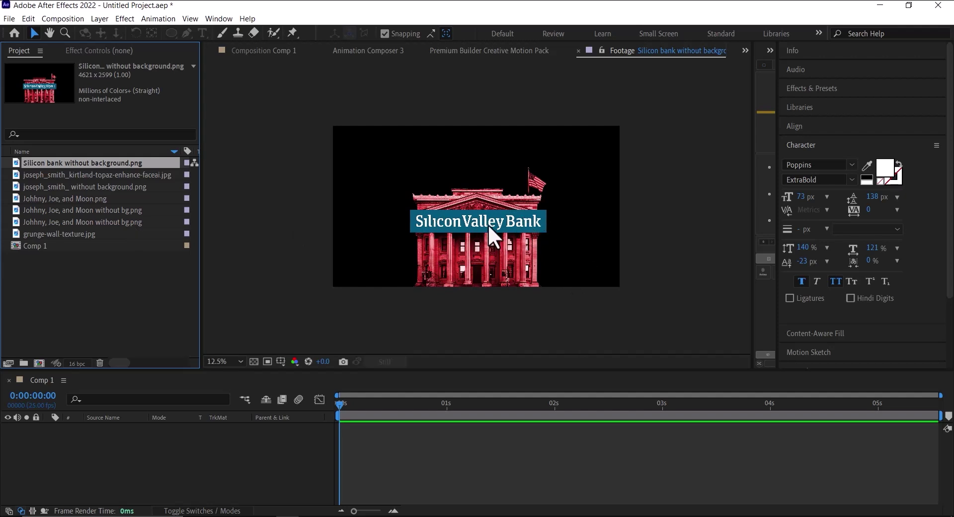
Preview the painted portrait, its cut-out version and the two-men-and-moon photo.
left_click(143, 175)
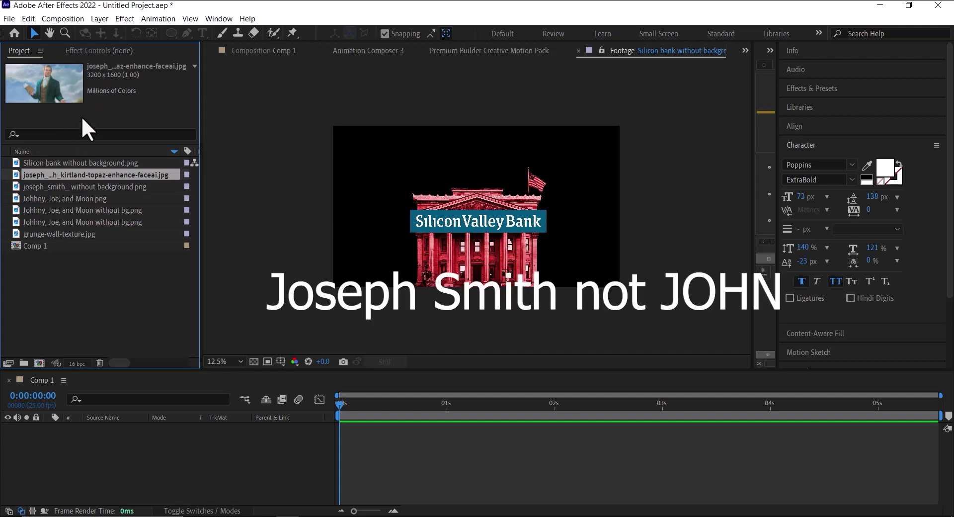
left_click(85, 185)
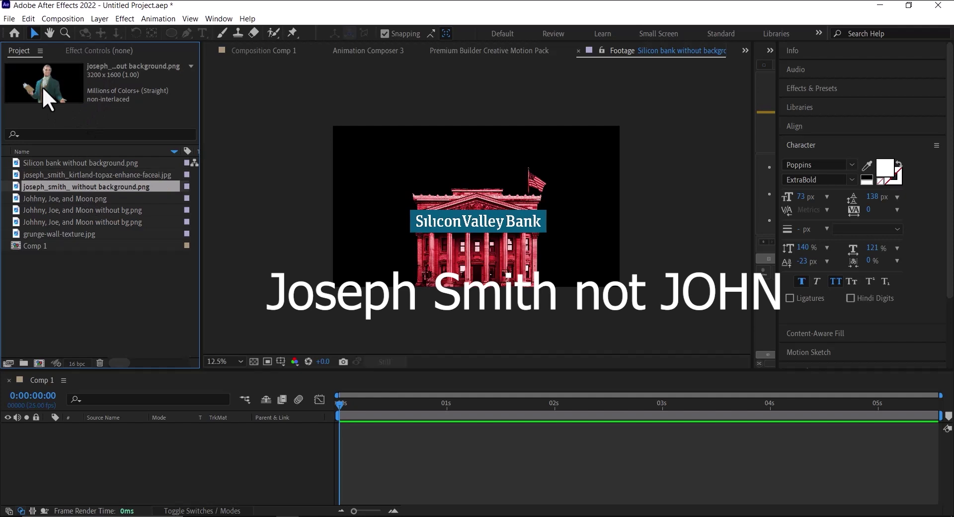
double_click(64, 186)
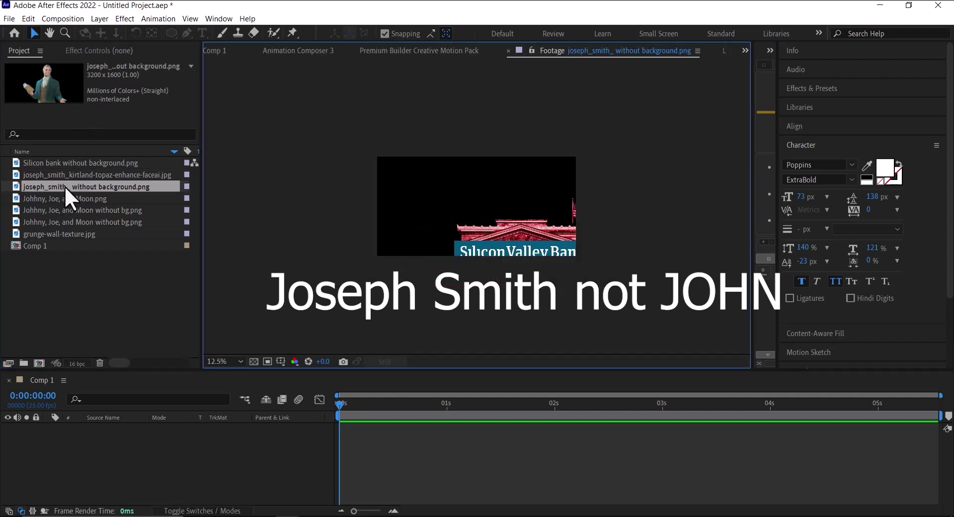
left_click(81, 200)
double_click(81, 203)
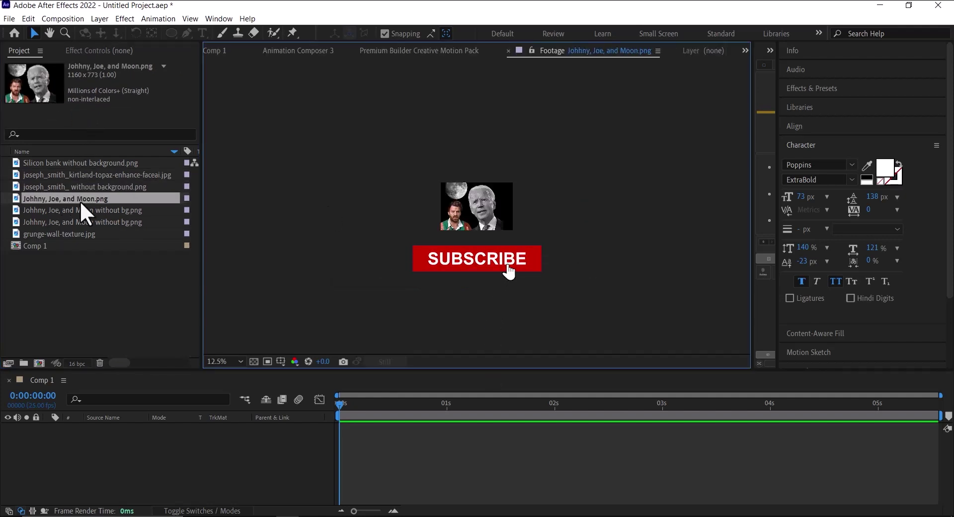
scroll(463, 223, "up", 4)
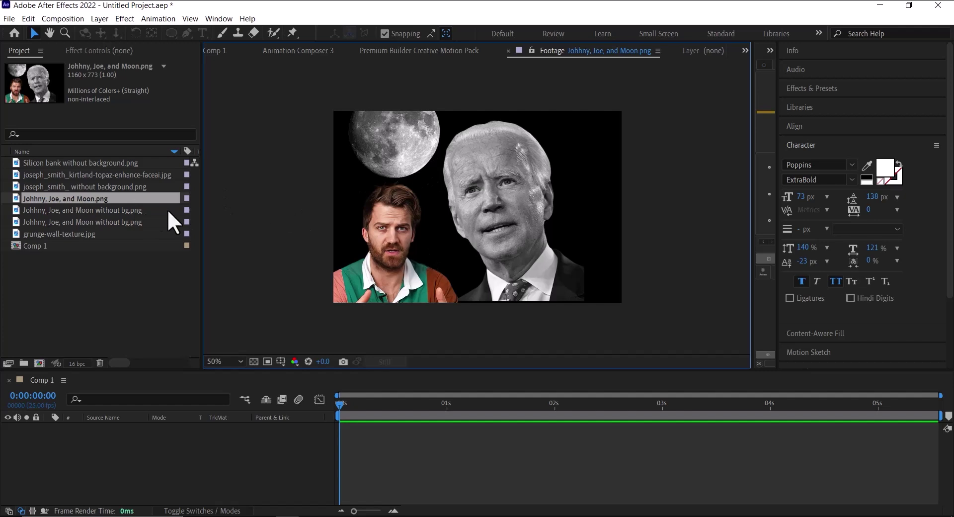
Preview the background-removed copies of that photo, finishing on grunge-wall-texture.jpg.
left_click(119, 209)
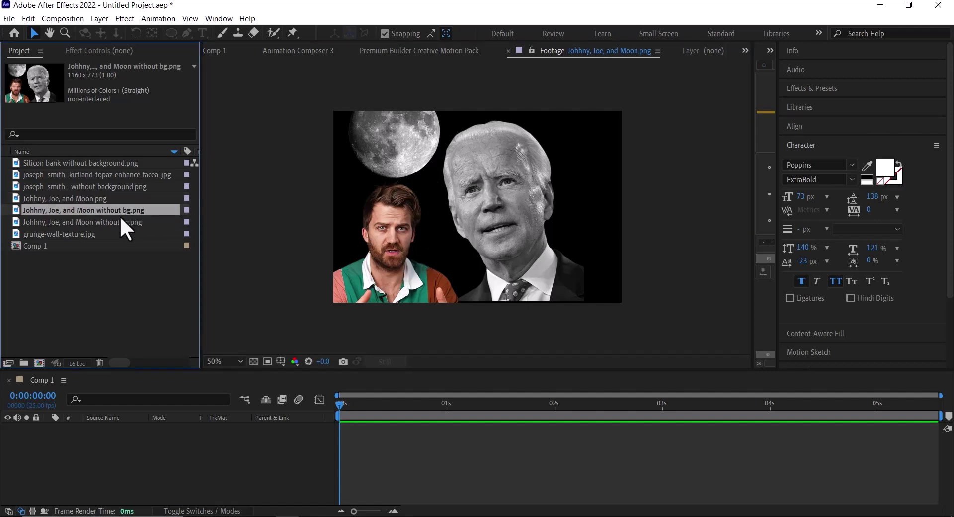
left_click(117, 220)
double_click(117, 221)
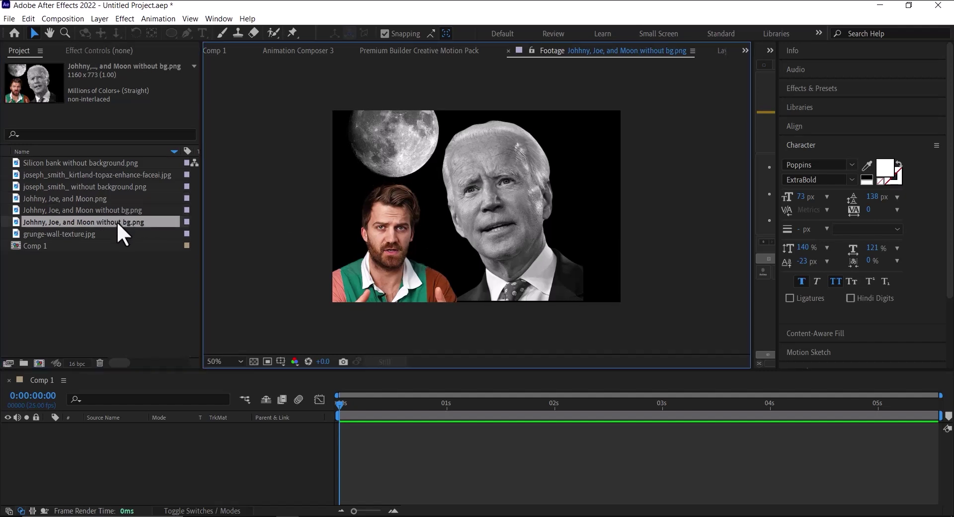
left_click(95, 233)
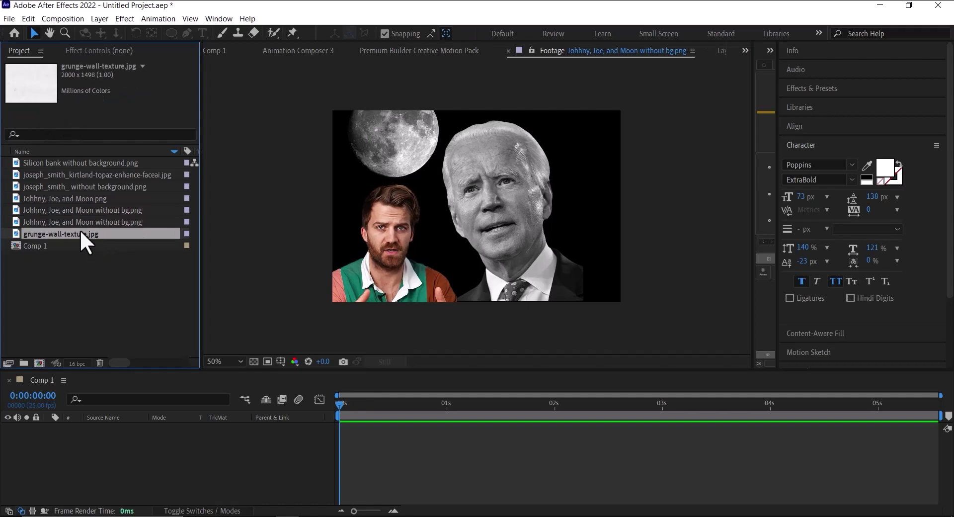
double_click(81, 235)
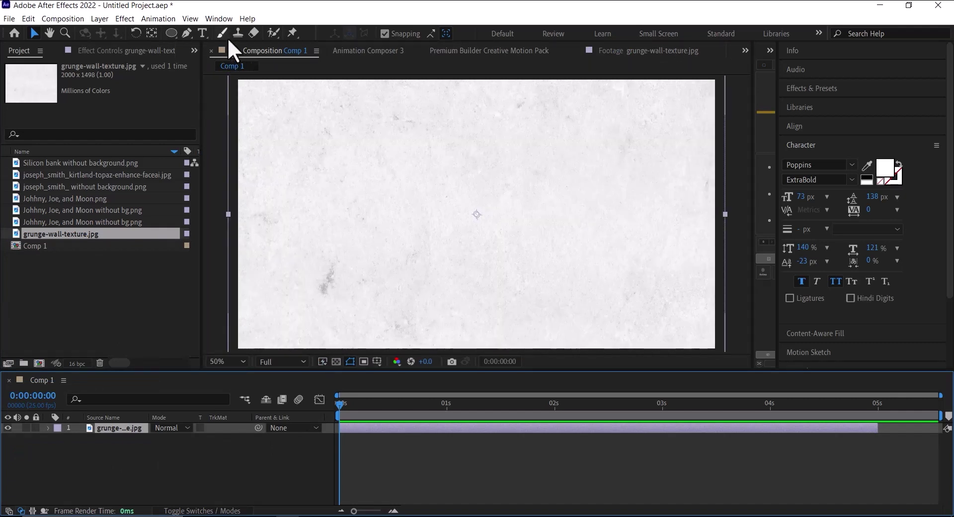
Create a text layer reading '2' on the grunge paper in Comp 1.
left_click(201, 30)
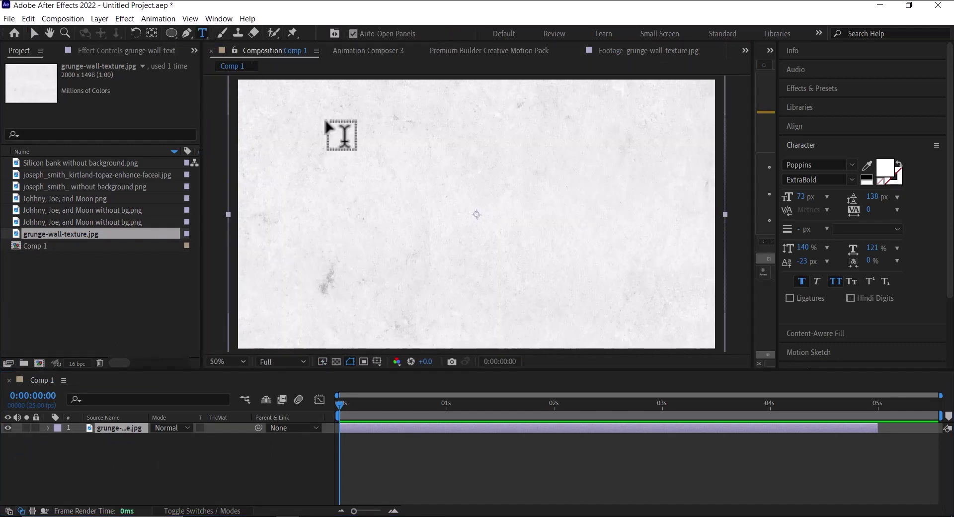
left_click(535, 201)
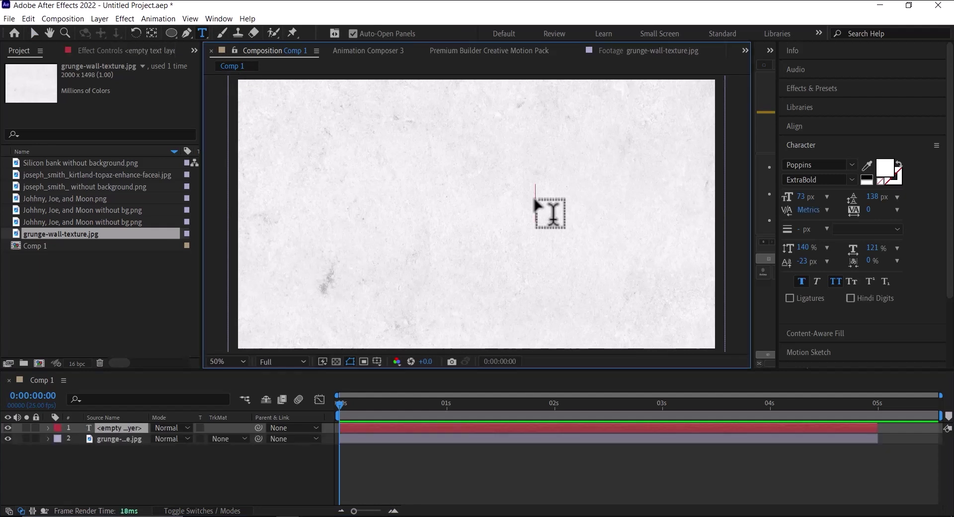
type("2")
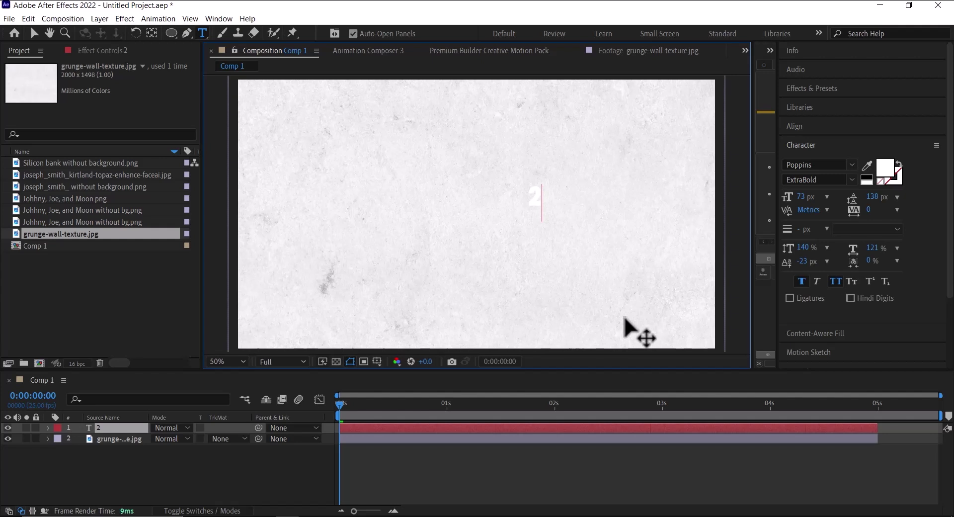
left_click(110, 429)
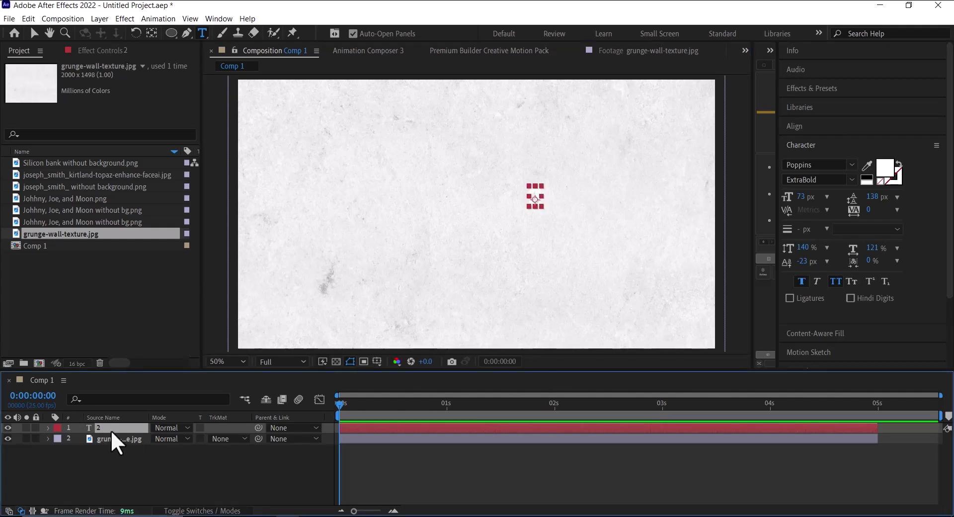
Set the 2 text layer's position to 965.5, 652.5.
key("p")
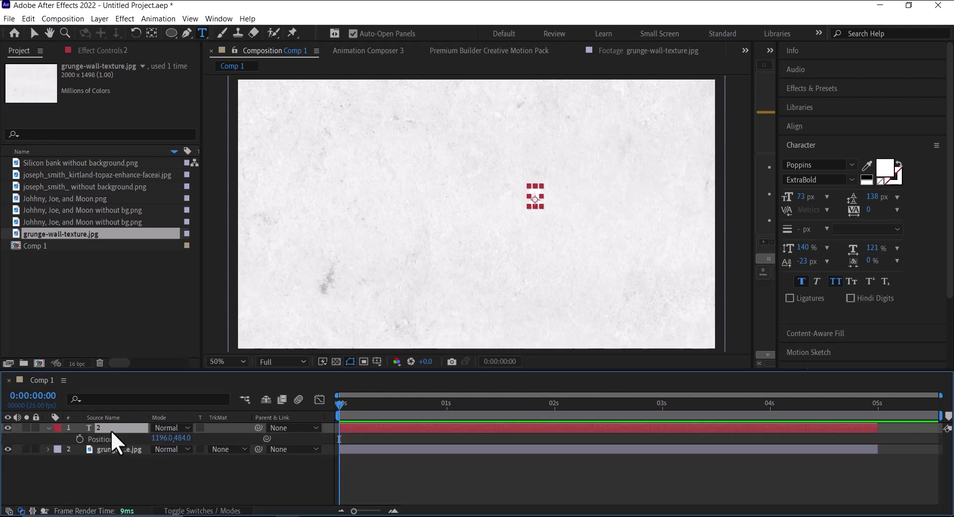
key("shift+s")
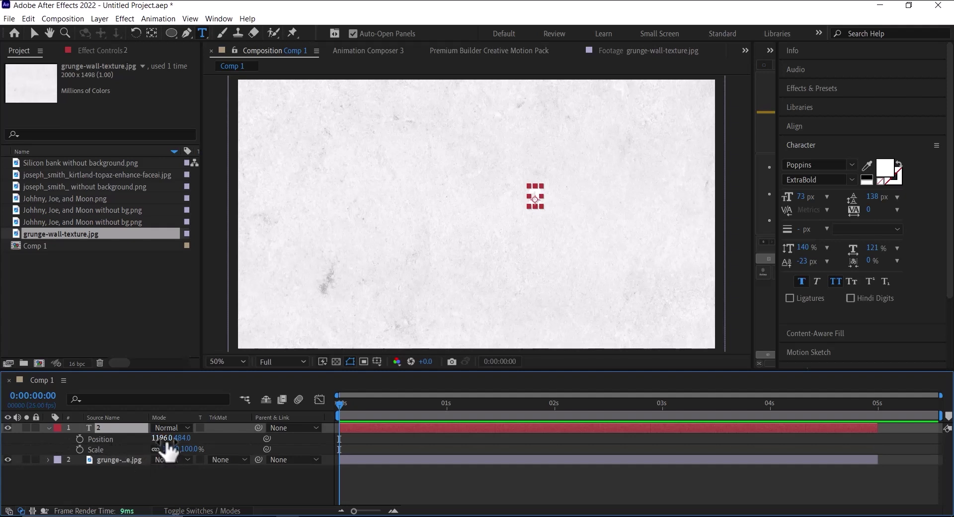
left_click(162, 437)
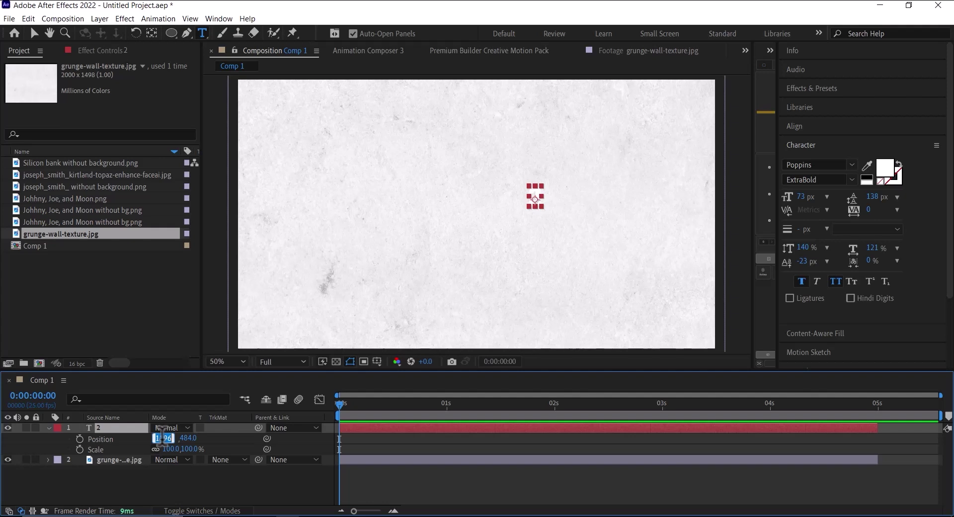
type("9")
type("5.5")
key("Return")
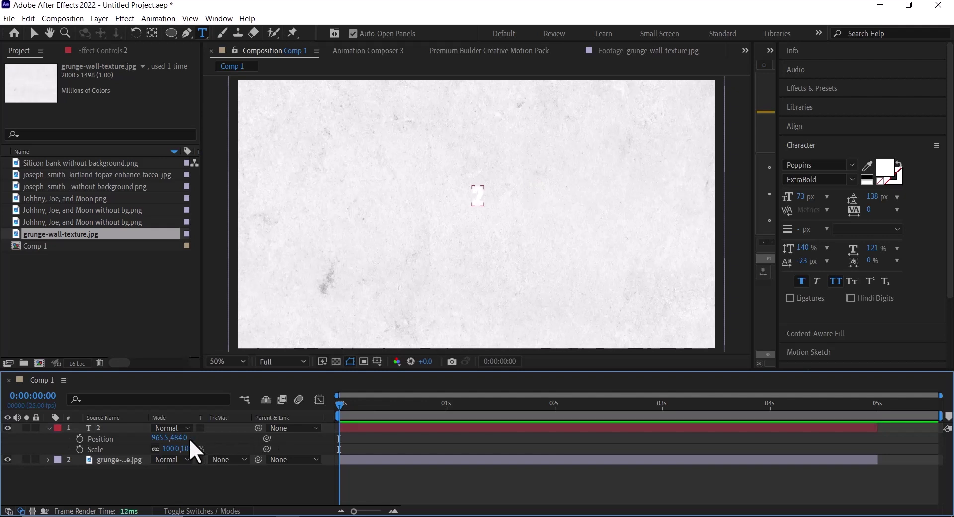
left_click(181, 437)
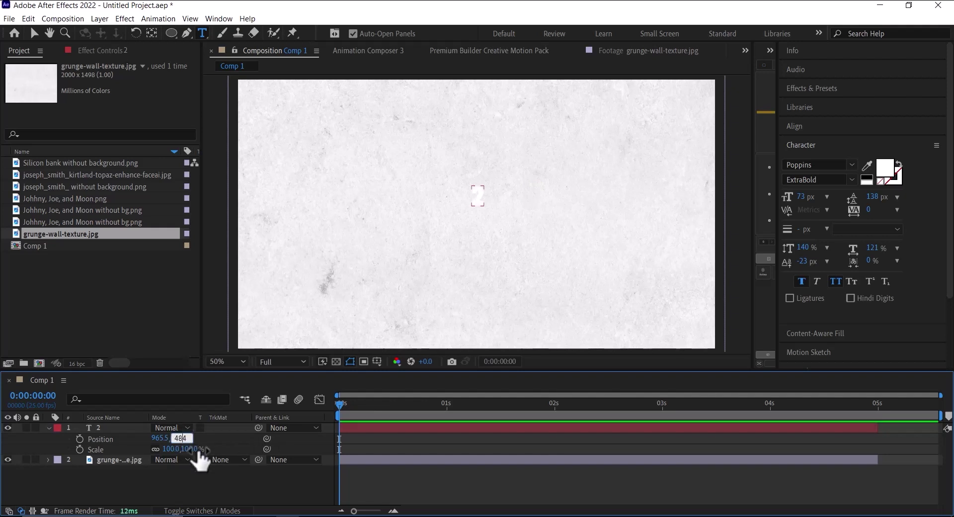
key("BackSpace")
type("652.5")
key("Return")
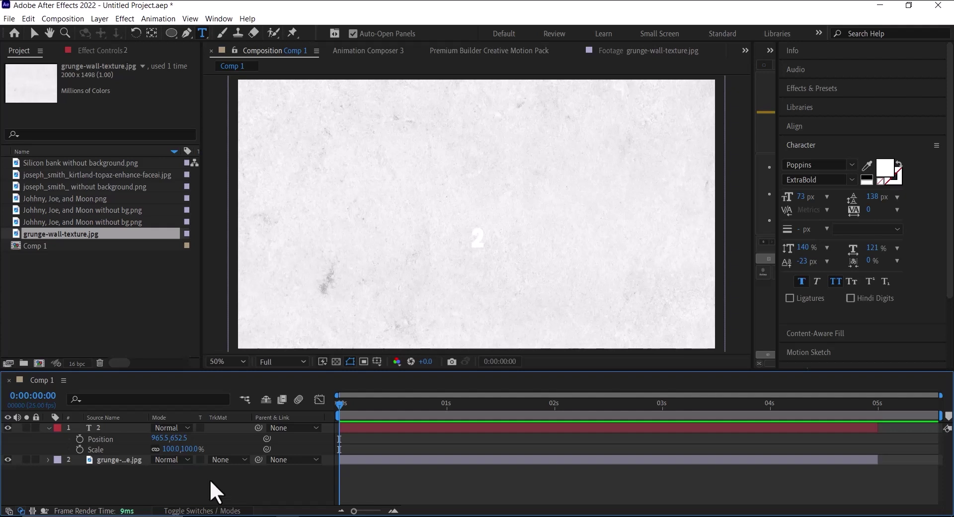
Scale the 2 text layer up to 699%.
left_click(168, 448)
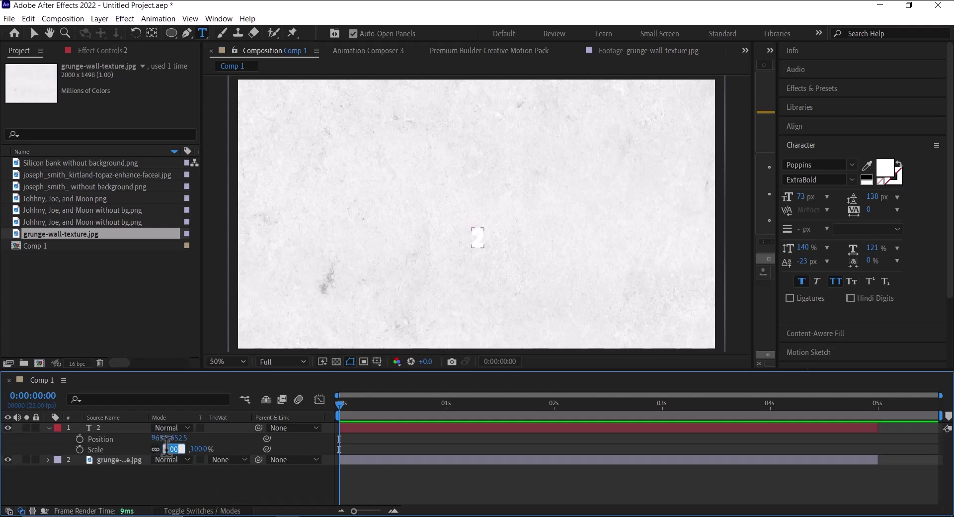
key("BackSpace")
type("99")
key("Return")
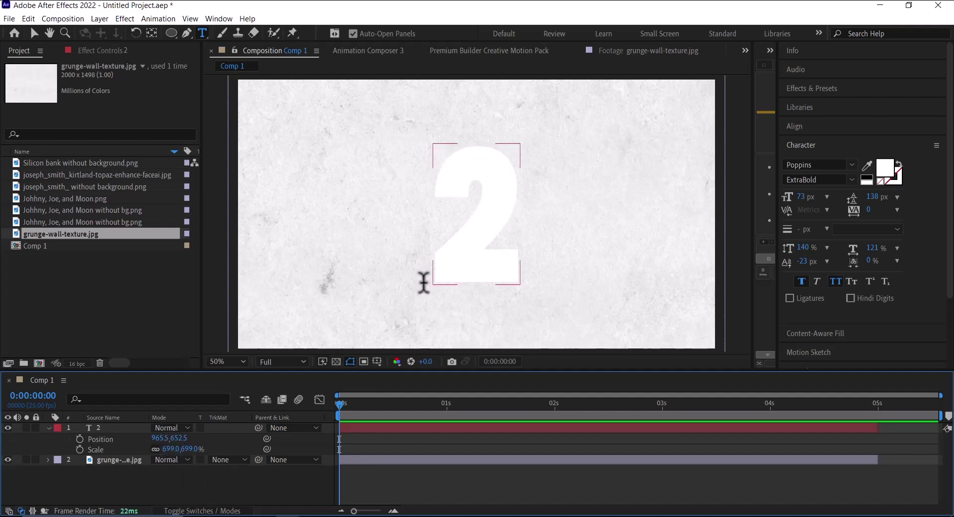
scroll(477, 288, "down", 1)
scroll(479, 288, "up", 1)
Add the painted portrait and its cut-out version to Comp 1 above the 2.
scroll(479, 288, "down", 1)
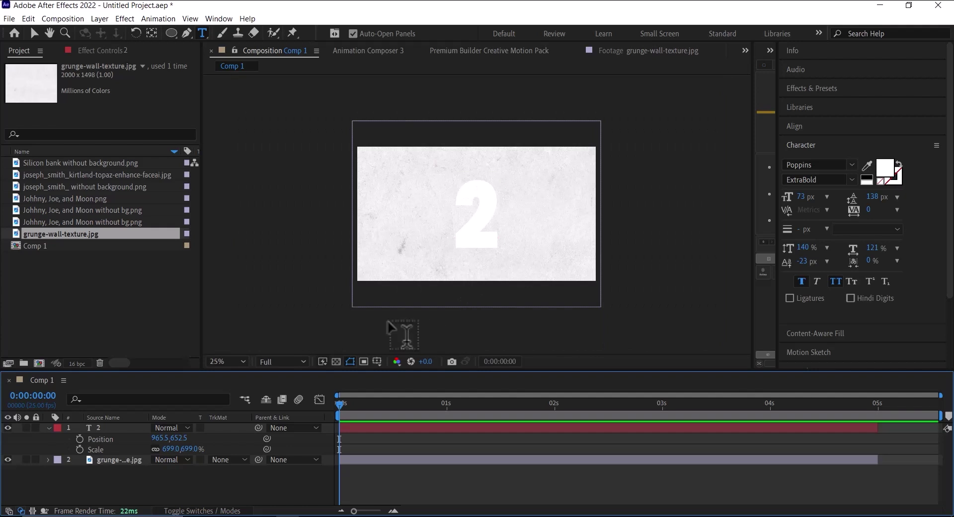
left_click(81, 287)
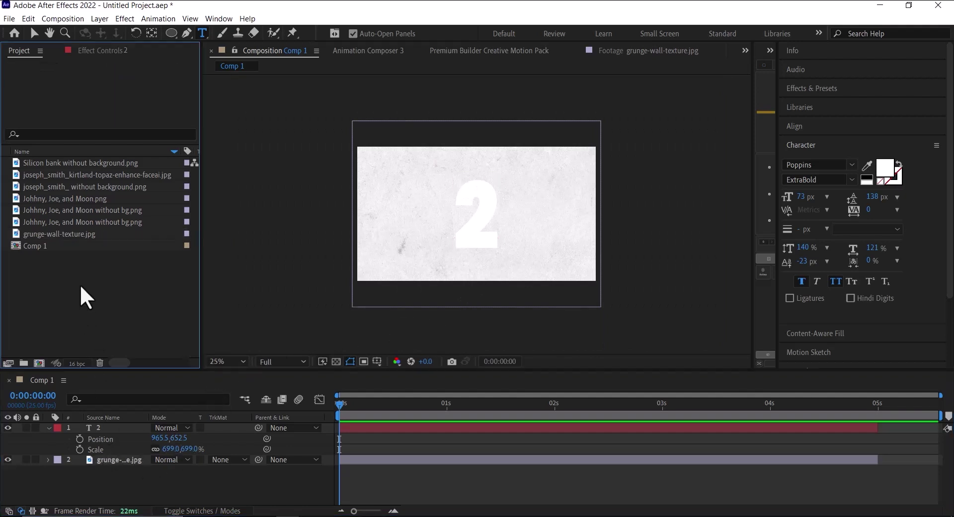
left_click(70, 198)
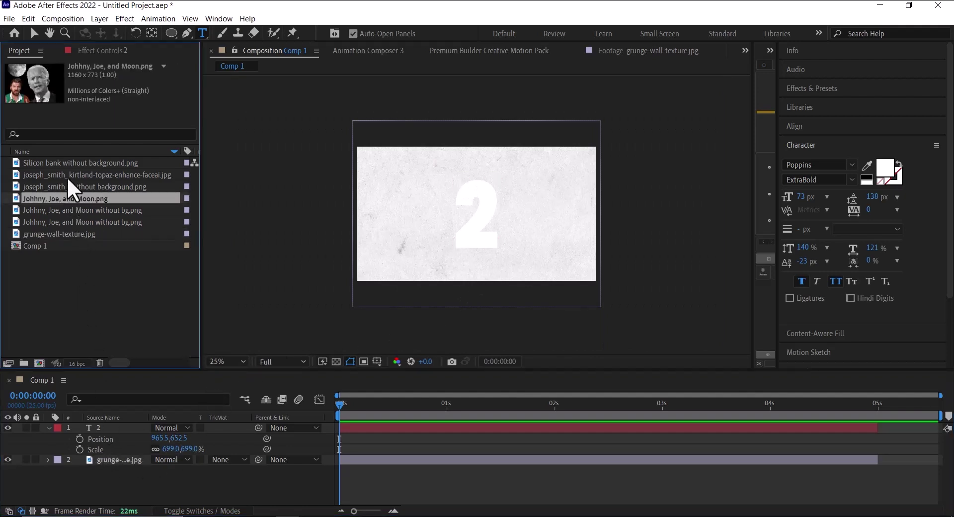
left_click(76, 175)
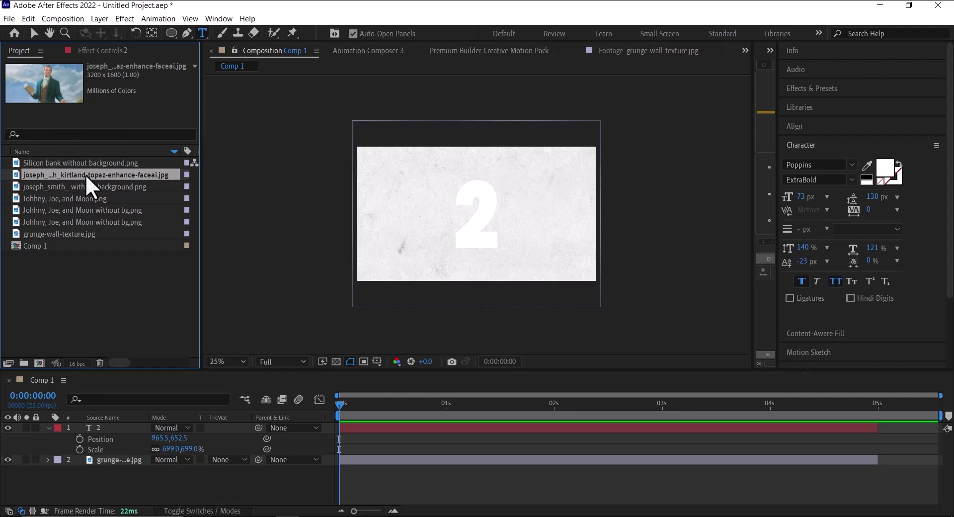
left_click(86, 186, "ctrl")
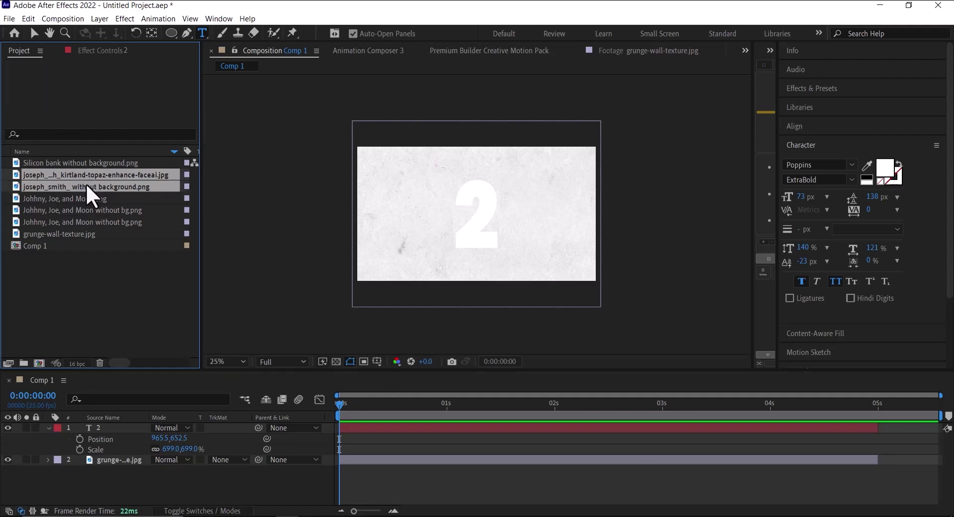
left_click_drag(86, 183, 114, 421)
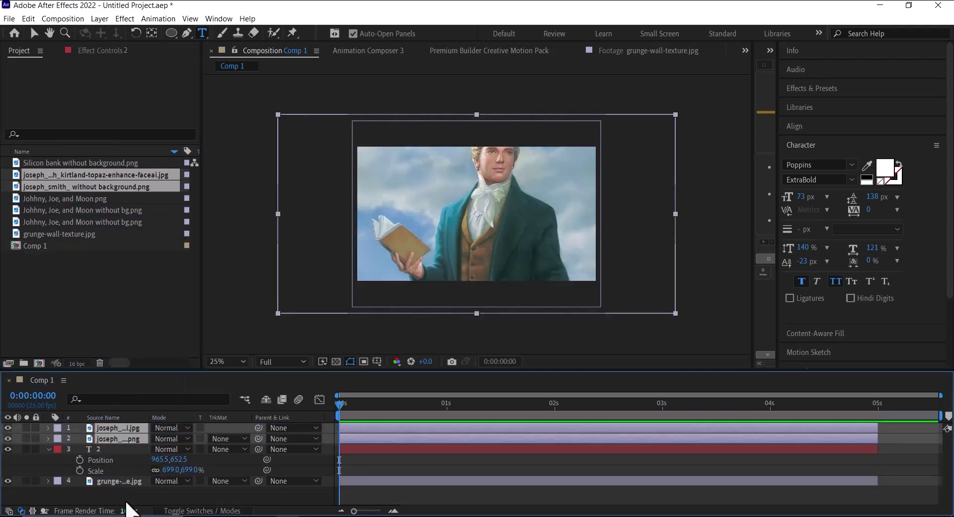
left_click(120, 500)
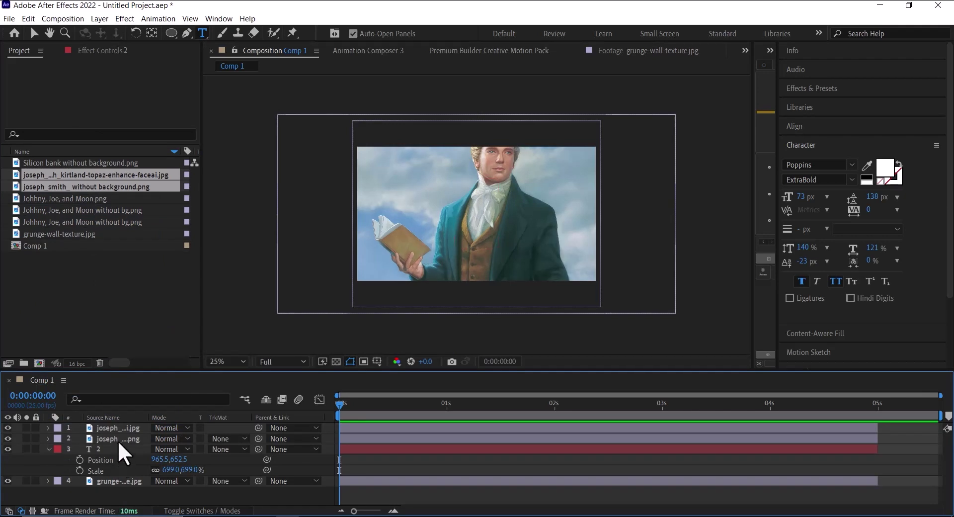
Move the full portrait photo below the 2 text layer and make both portraits visible.
left_click(7, 438)
left_click(7, 427)
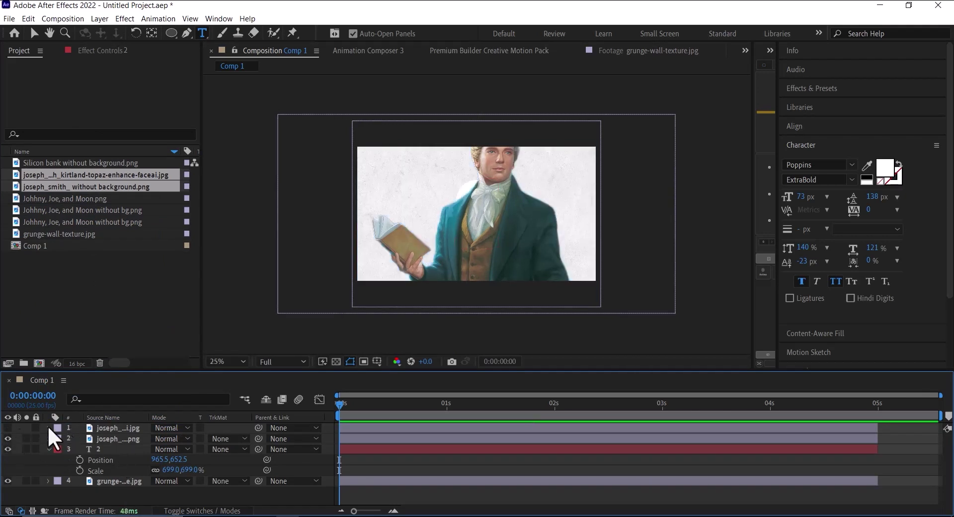
left_click(107, 426)
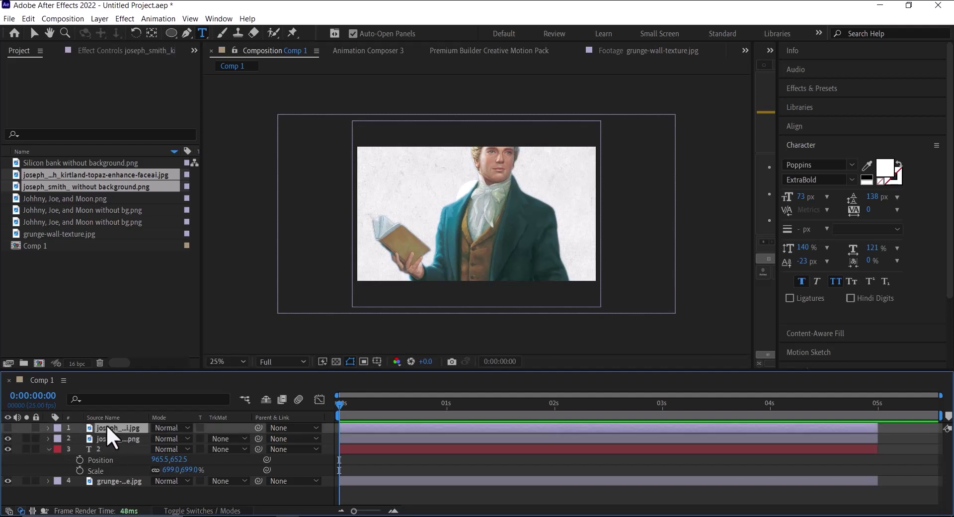
left_click_drag(112, 431, 117, 468)
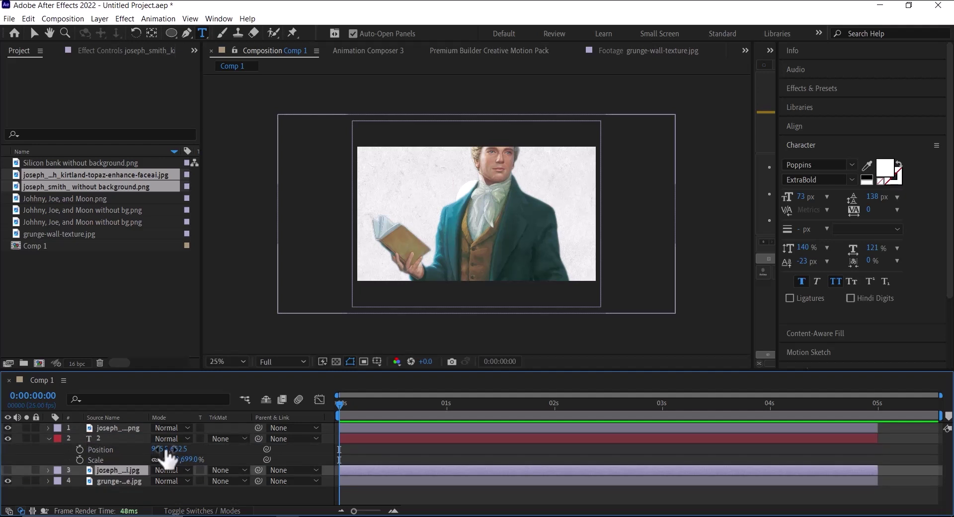
left_click(8, 428)
left_click(8, 427)
left_click(6, 467)
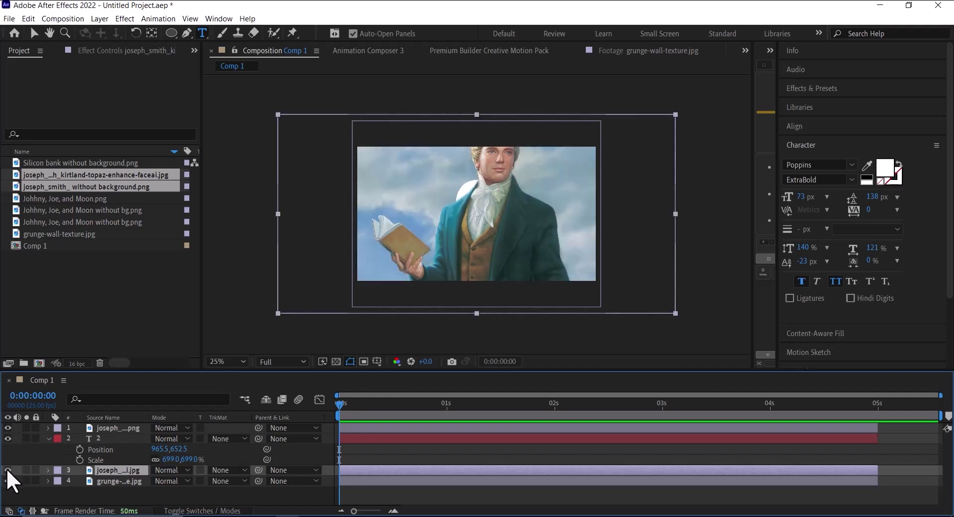
left_click(112, 425, "ctrl")
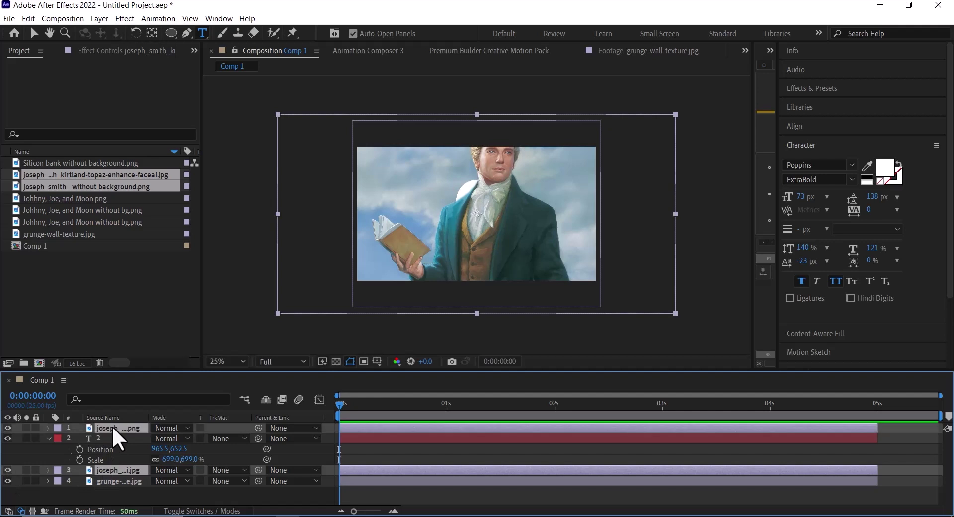
left_click(48, 438)
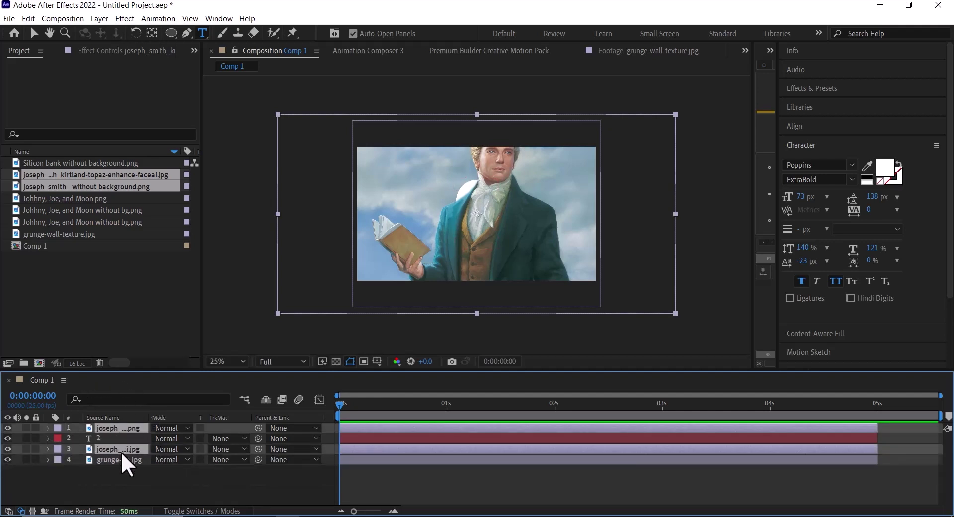
Move the cut-out figure to position 1012, 541.
key("p")
key("shift+s")
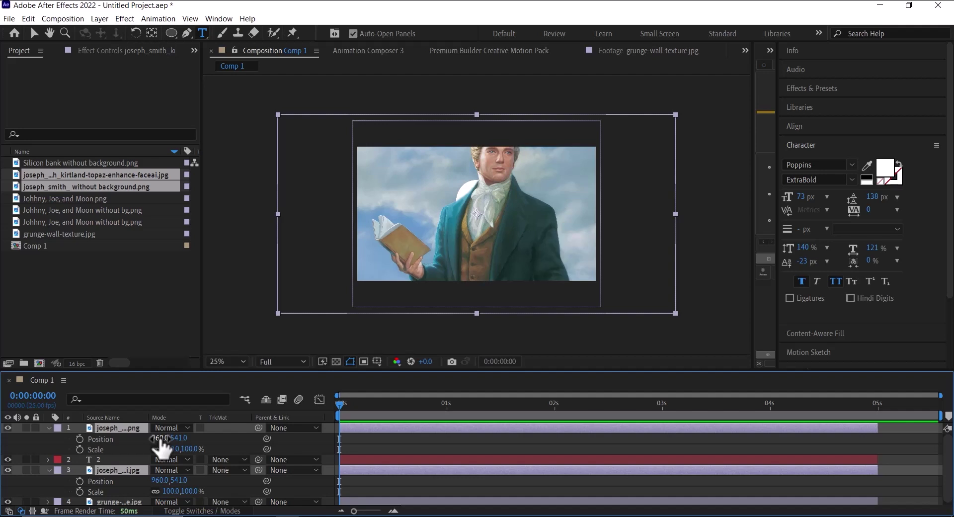
left_click(160, 439)
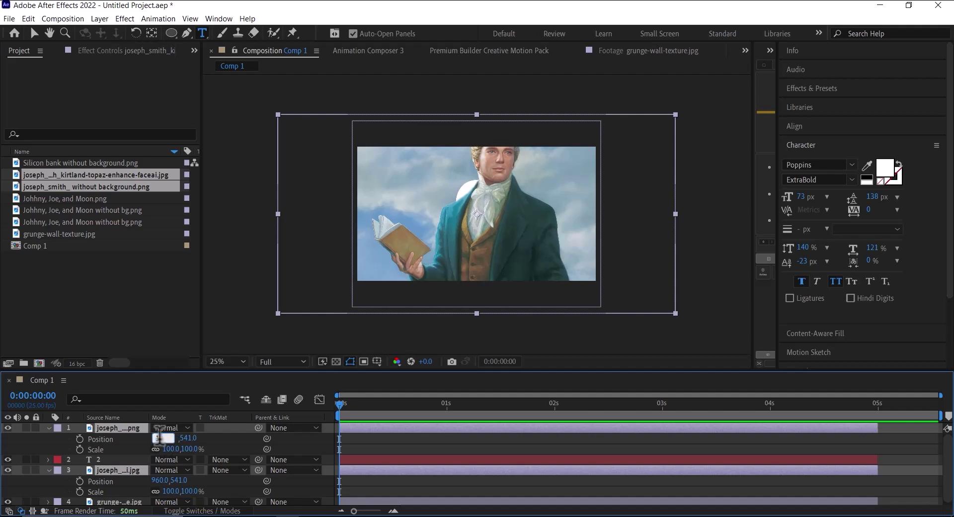
type("1012")
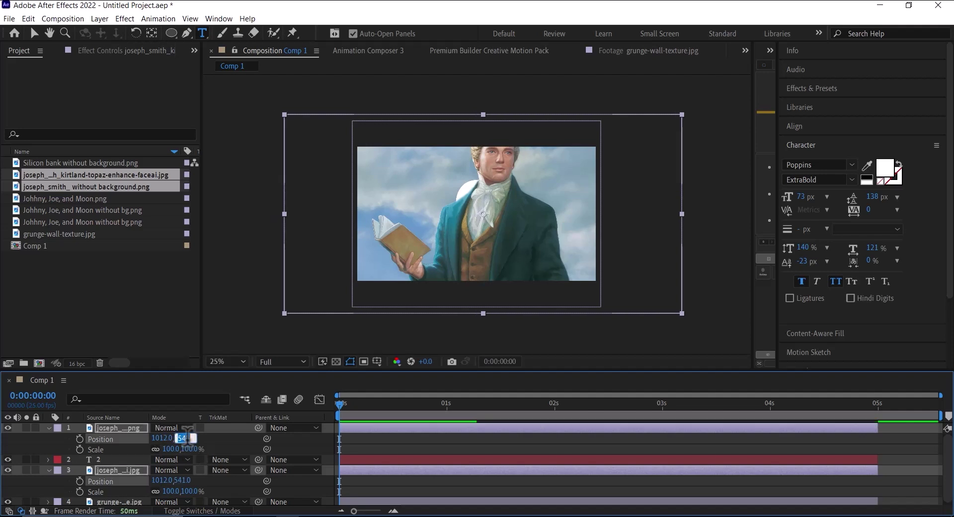
key("ctrl+a")
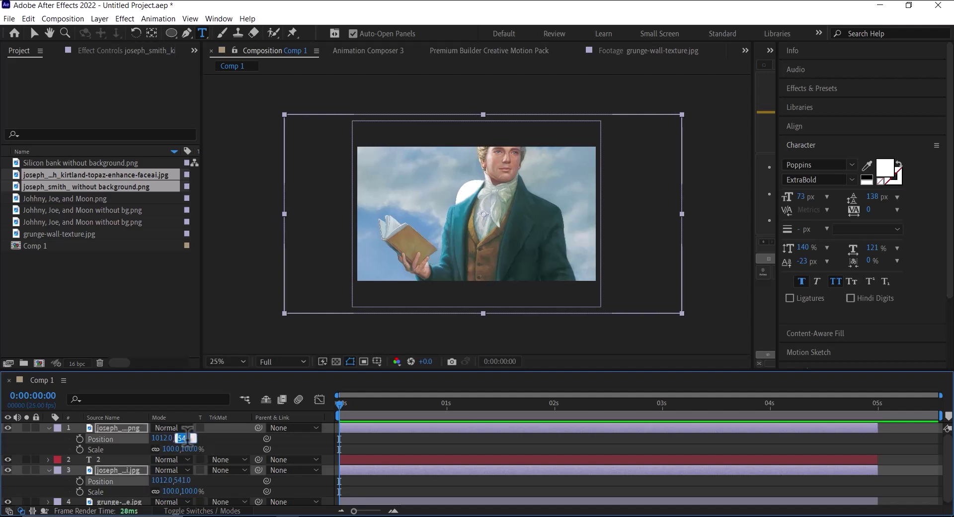
left_click(188, 438)
key("Return")
Scale the cut-out figure to 34% and paste its position and scale onto the full portrait.
left_click(226, 453)
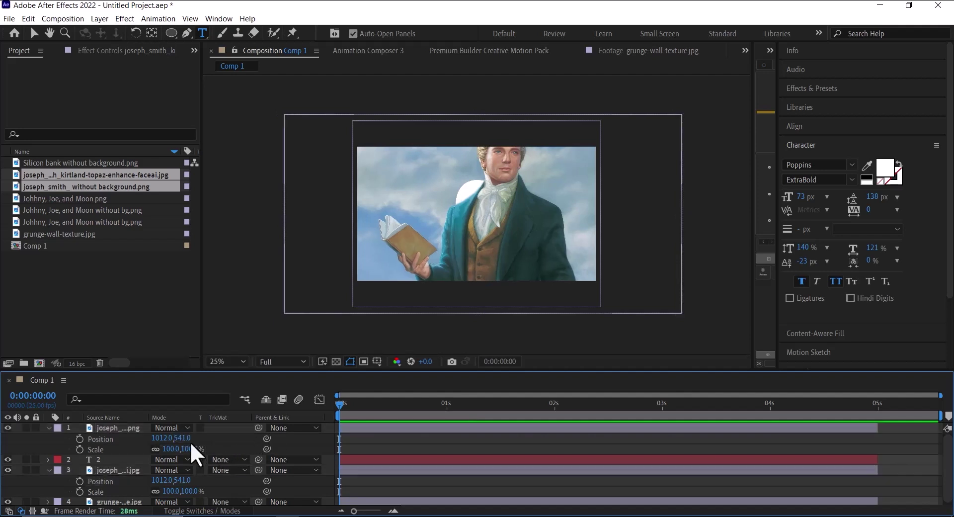
left_click(170, 449)
type("34")
key("Return")
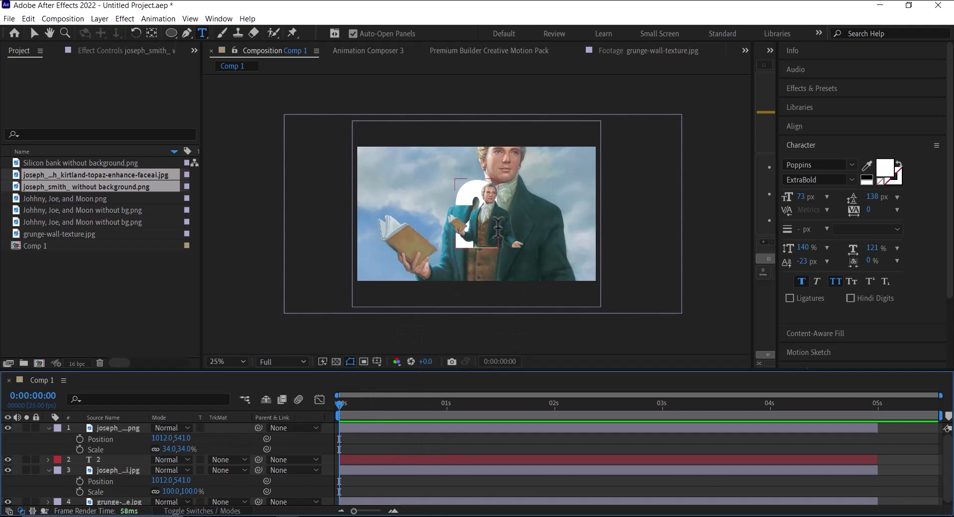
left_click(111, 438)
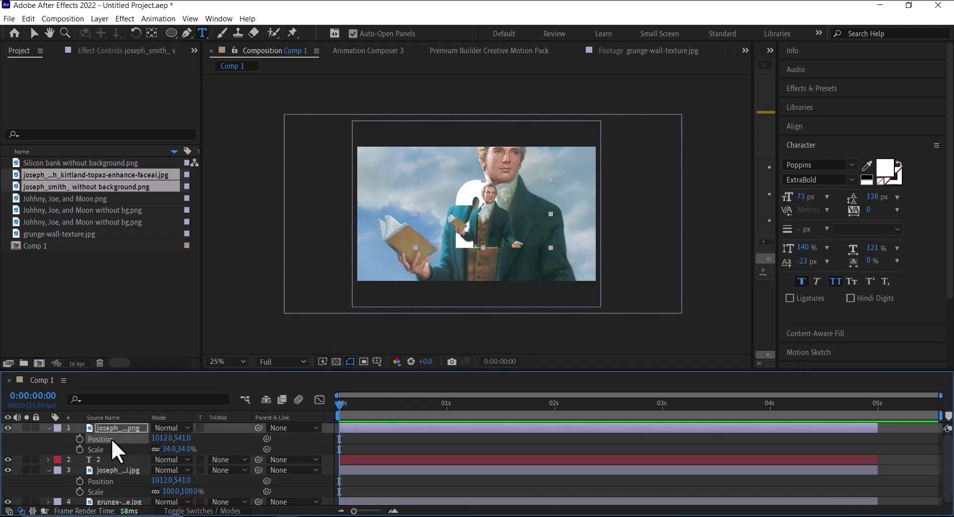
left_click(109, 448, "shift")
left_click(119, 469)
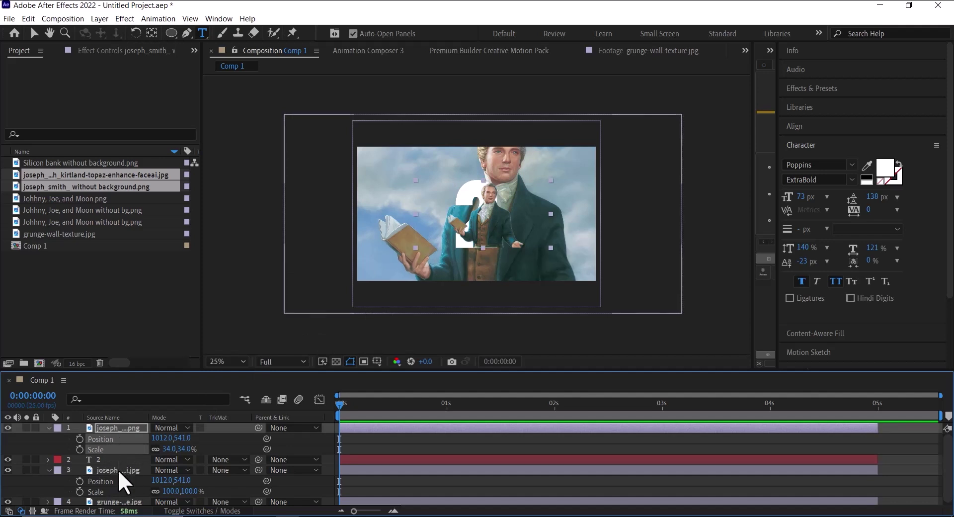
key("ctrl+v")
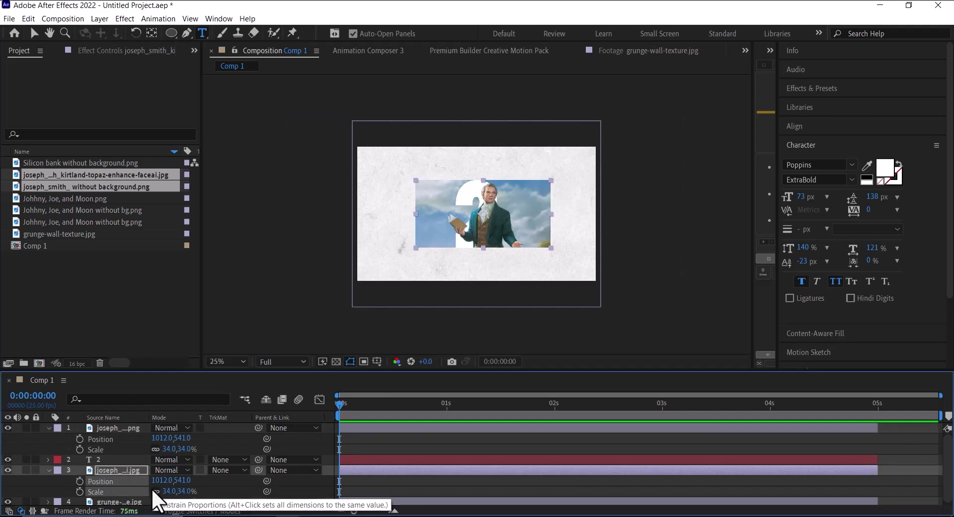
Set the full portrait's track matte to Alpha Matte '2' and nudge it into place inside the numeral.
left_click(46, 470)
left_click(49, 428)
left_click(223, 487)
left_click(112, 448)
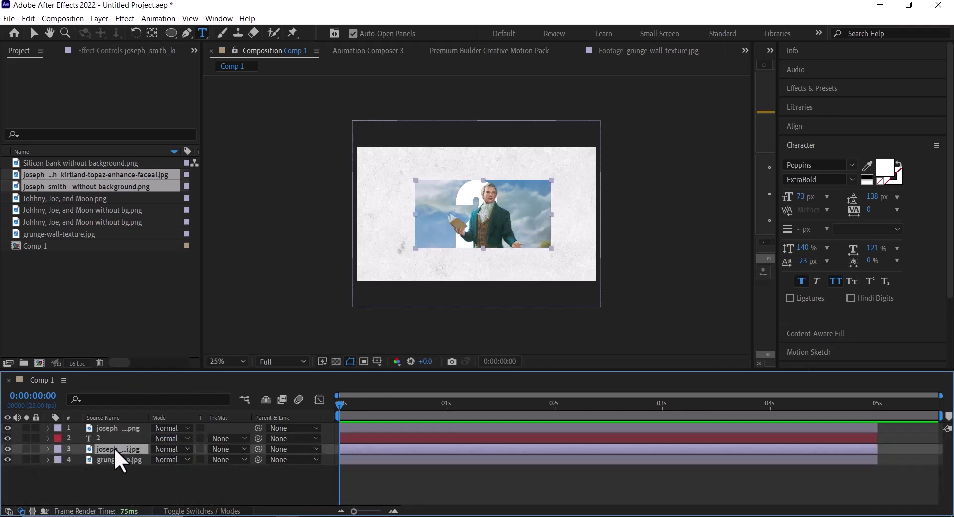
left_click(215, 451)
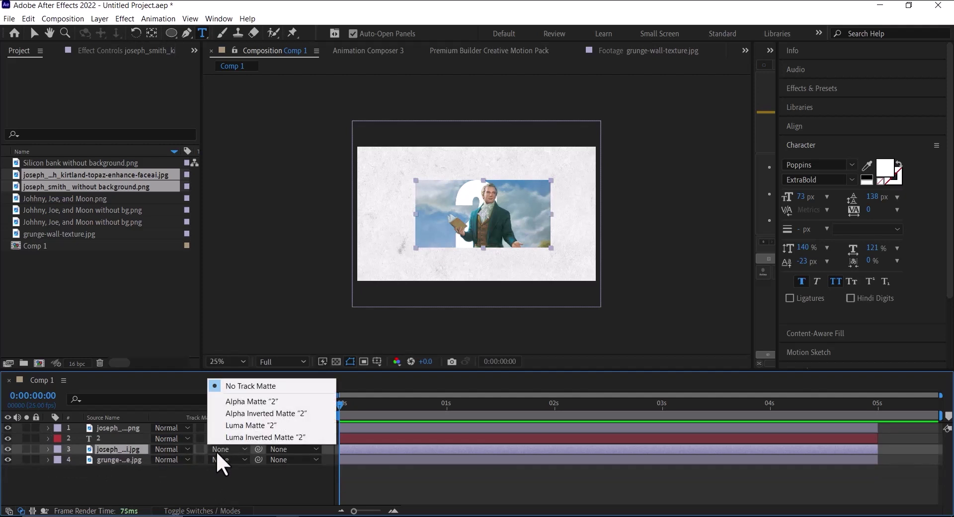
left_click(271, 403)
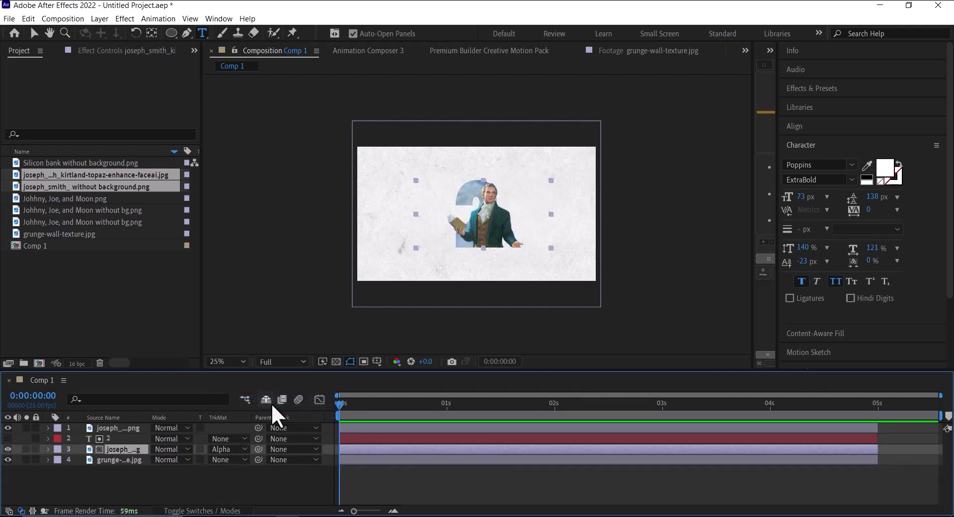
left_click(7, 428)
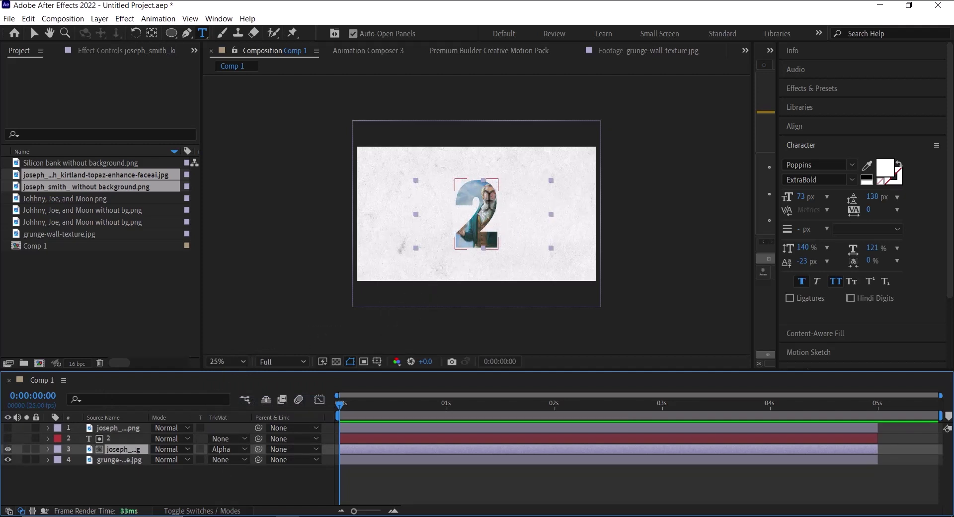
left_click_drag(488, 196, 490, 206)
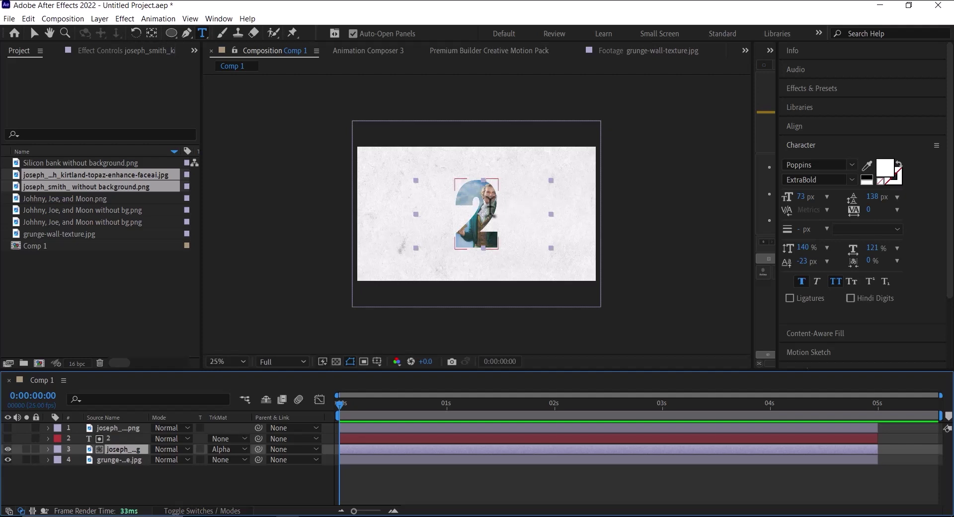
left_click(7, 428)
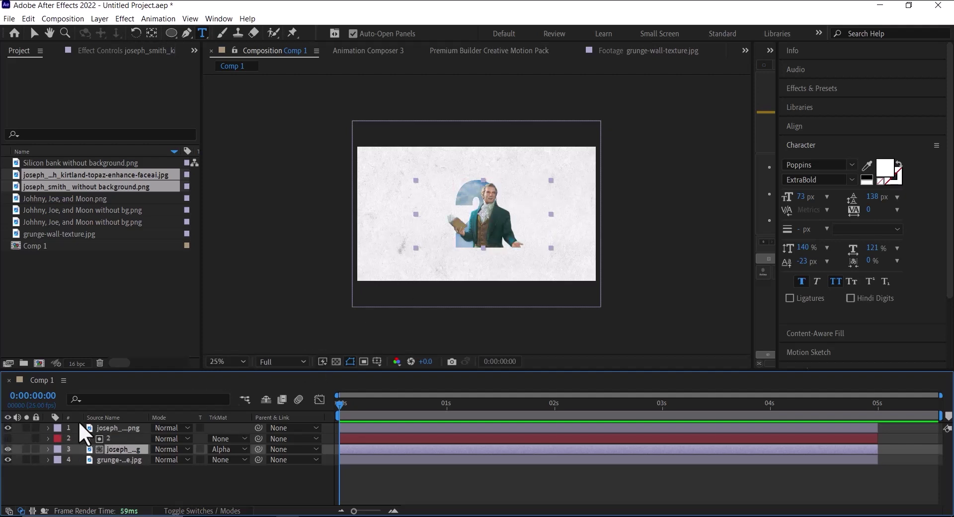
Set the cut-out figure layer's Opacity to 54%, revealing the clipped portrait in the 2.
left_click(108, 429)
key("t")
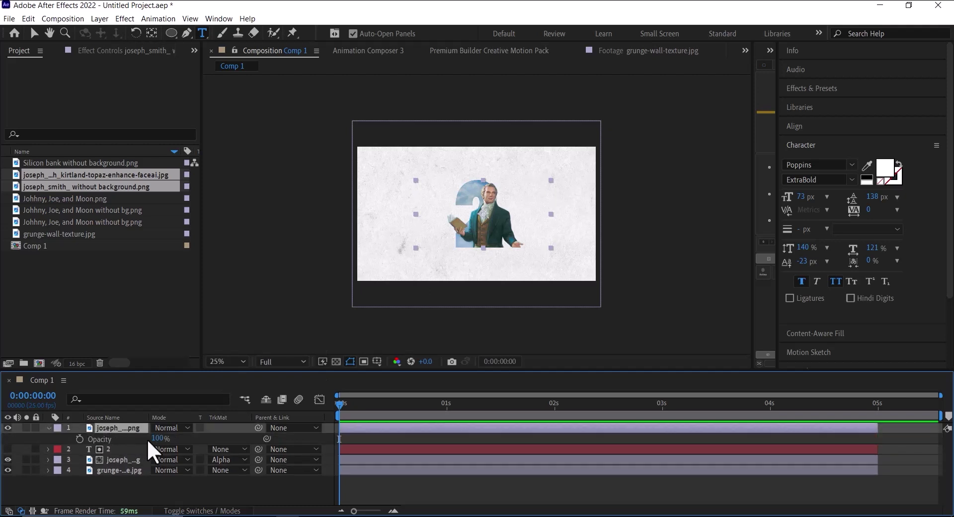
left_click_drag(156, 437, 545, 237)
key("period")
key("period")
key("period")
key("period")
key("period")
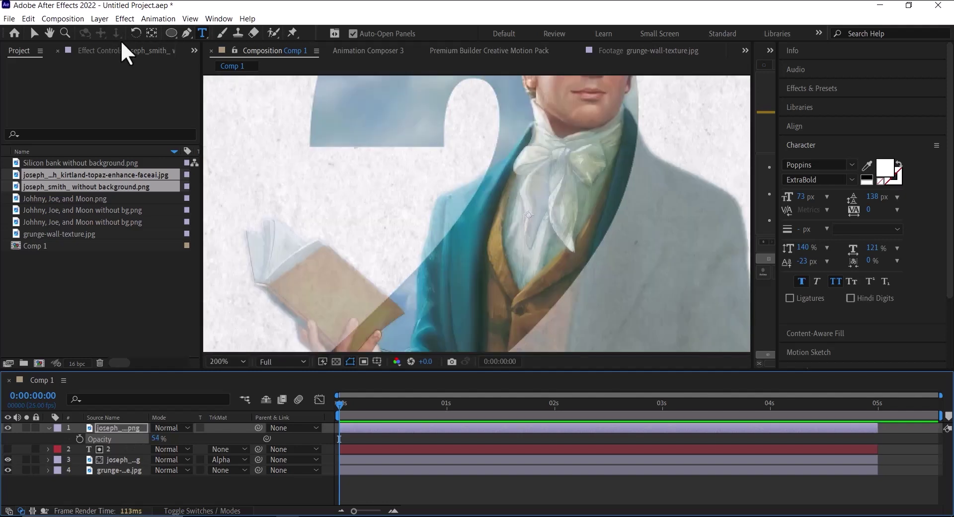
key("comma")
key("comma")
left_click(186, 33)
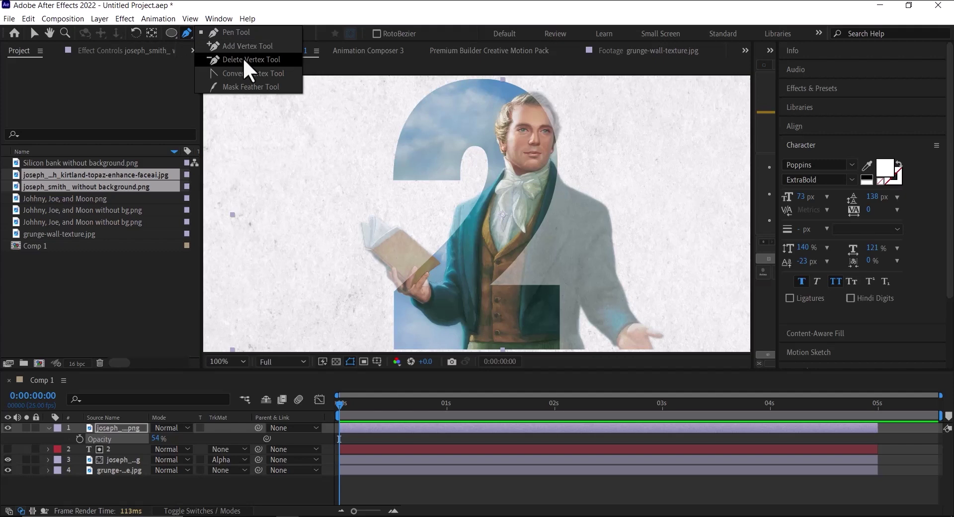
left_click(232, 32)
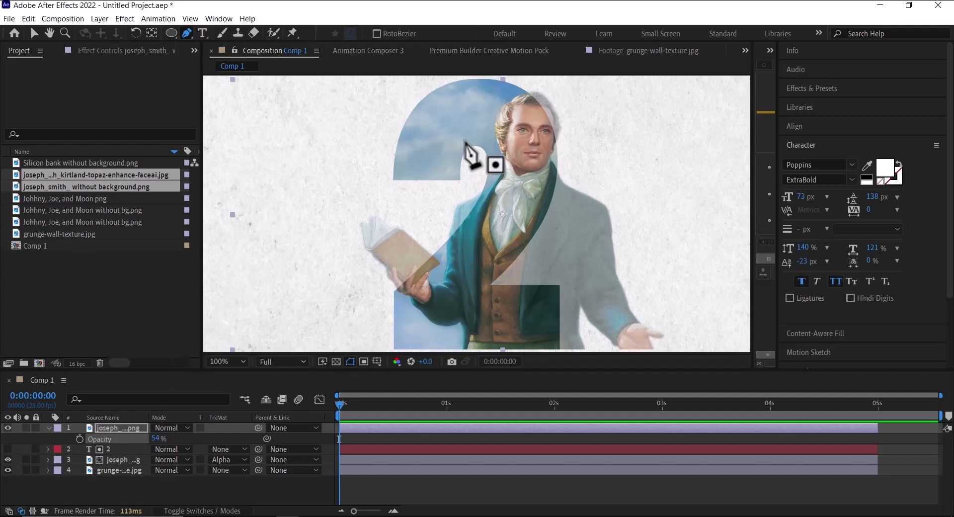
Draw a closed pen mask around the cut-out figure's right shoulder and arm.
left_click(559, 176)
key("comma")
key("comma")
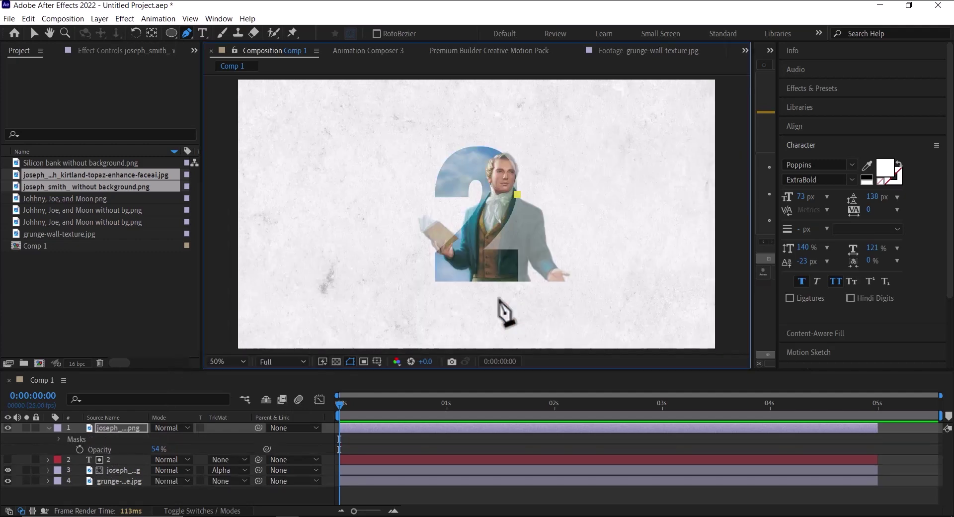
left_click(470, 286)
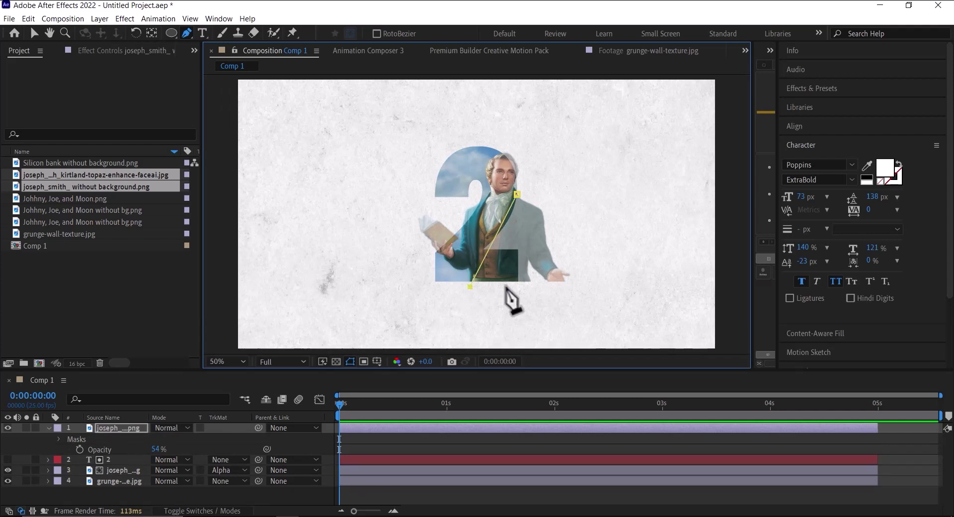
left_click(588, 299)
left_click(586, 238)
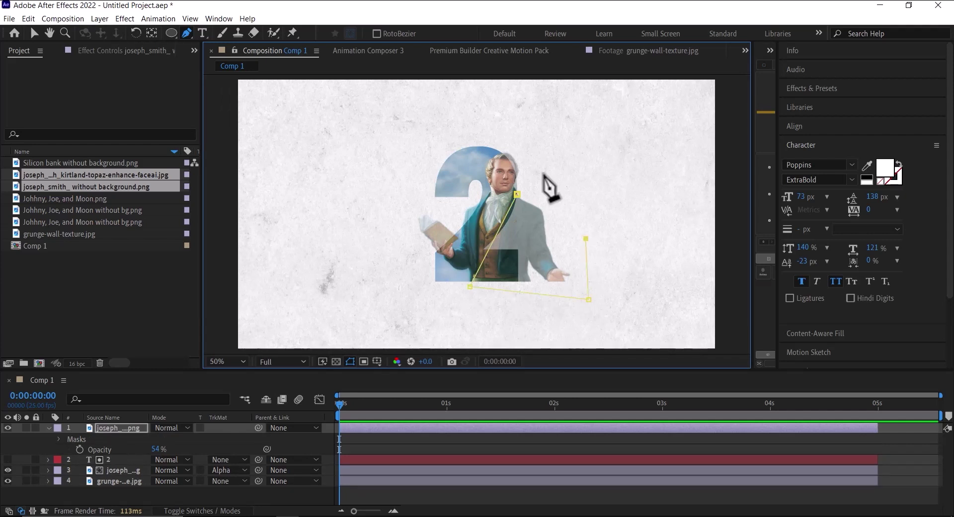
left_click(517, 195)
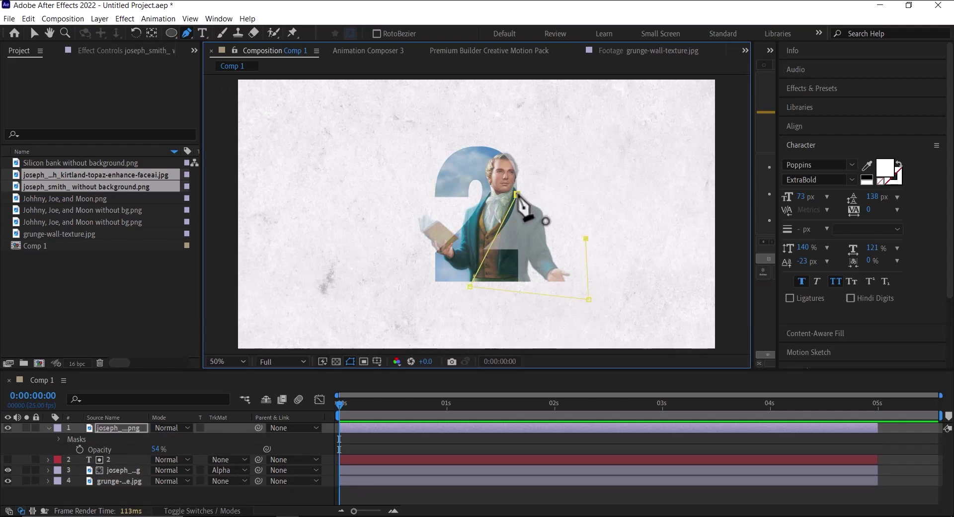
left_click(551, 216)
left_click_drag(556, 208, 559, 196)
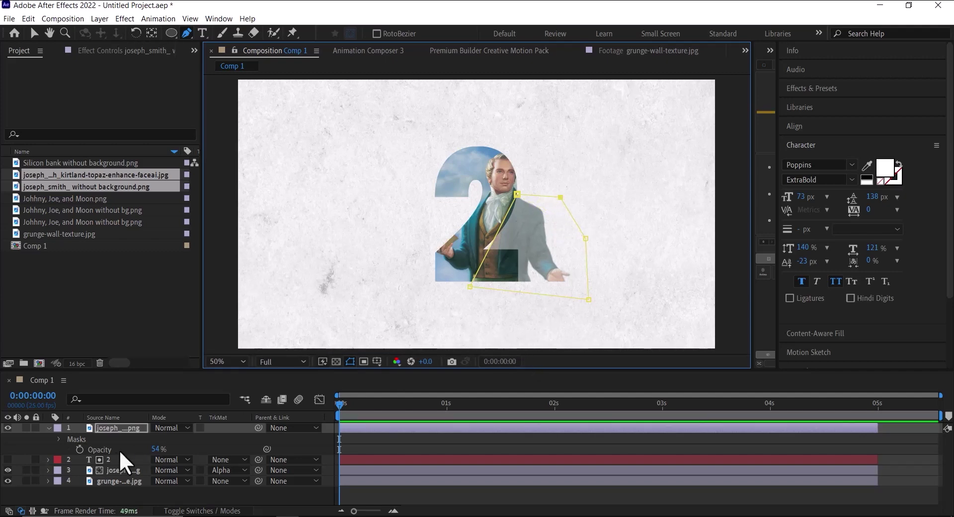
Restore the figure to 100% opacity and invert Mask 1.
left_click_drag(155, 449, 179, 449)
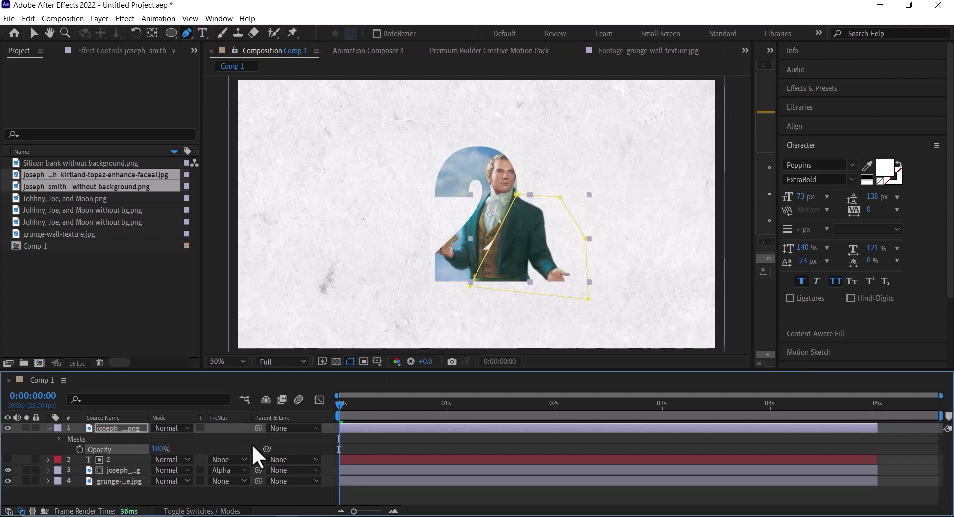
left_click(59, 439)
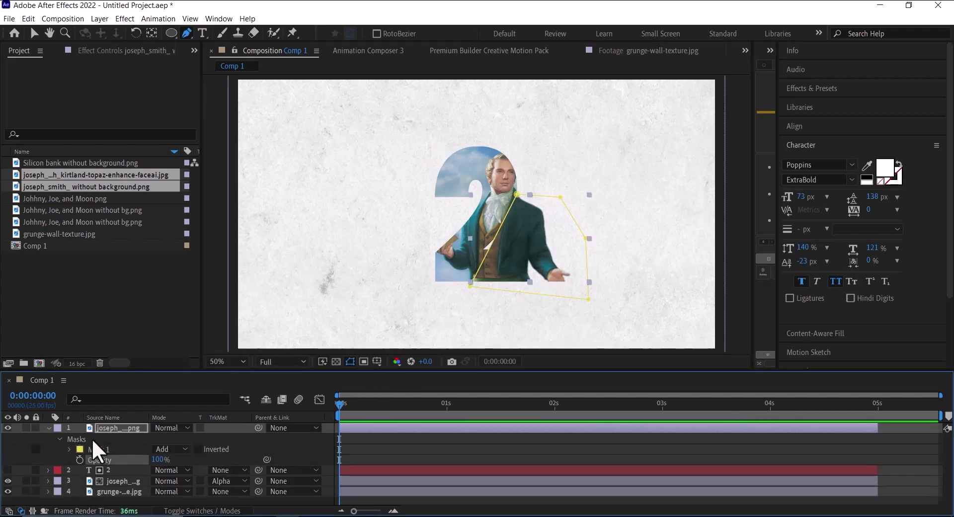
left_click(195, 448)
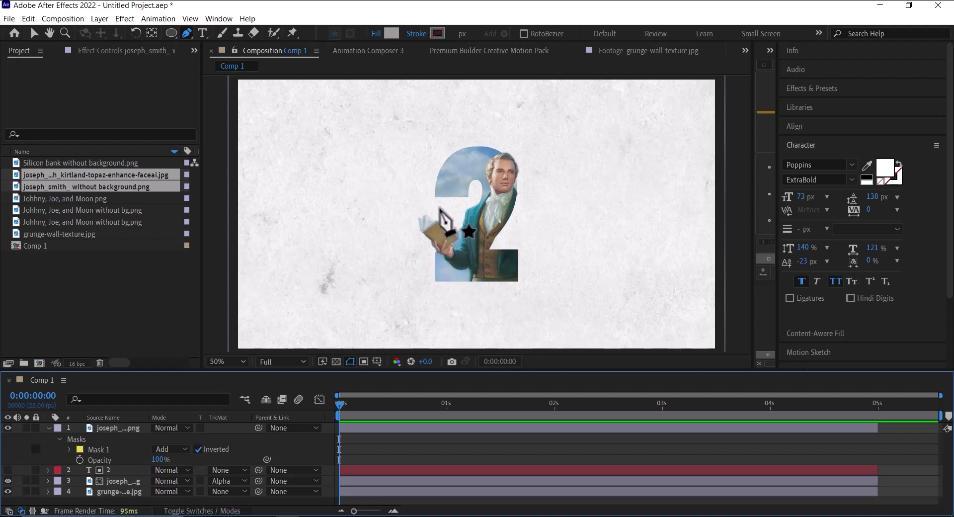
Discard the started book outline and add 'Silicon bank without background.png' as Comp 1's top layer.
left_click(447, 208)
left_click(433, 275)
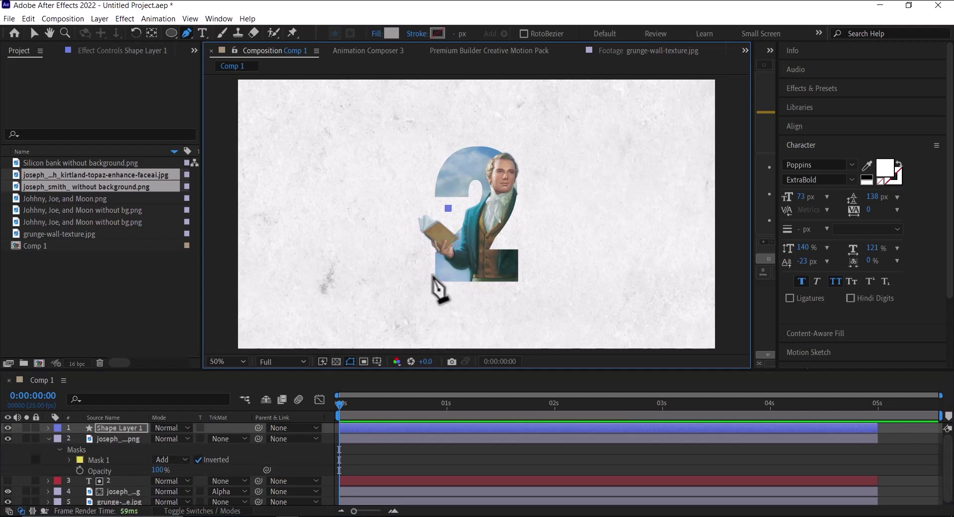
left_click(414, 217)
left_click(448, 208)
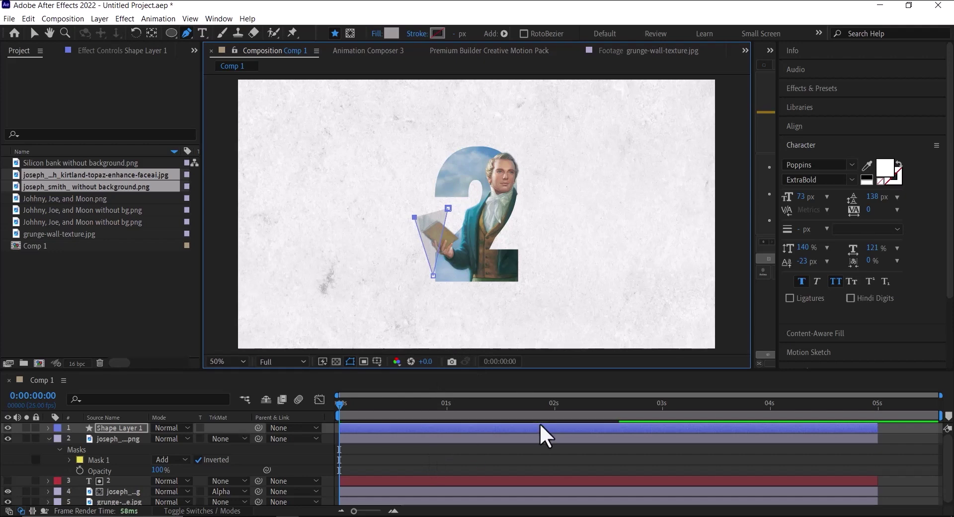
key("ctrl+z")
key("ctrl+z")
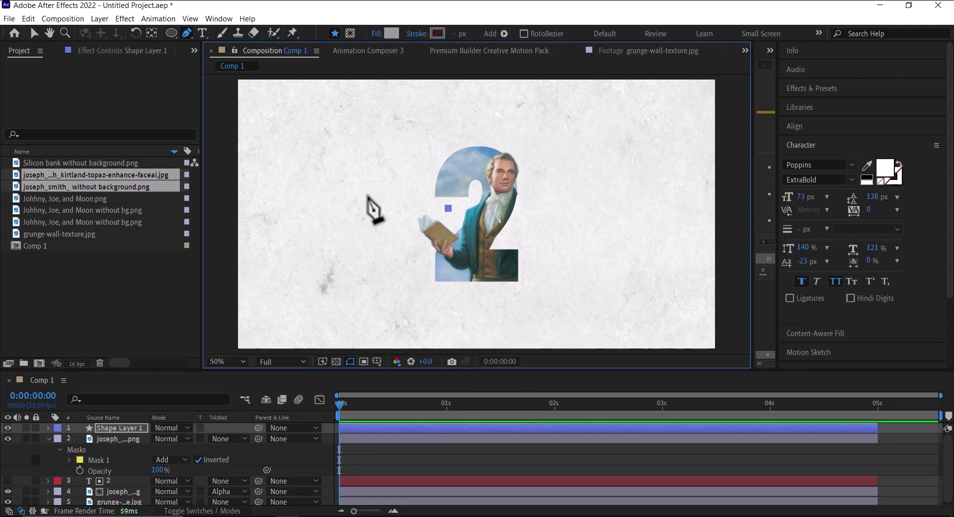
key("ctrl+z")
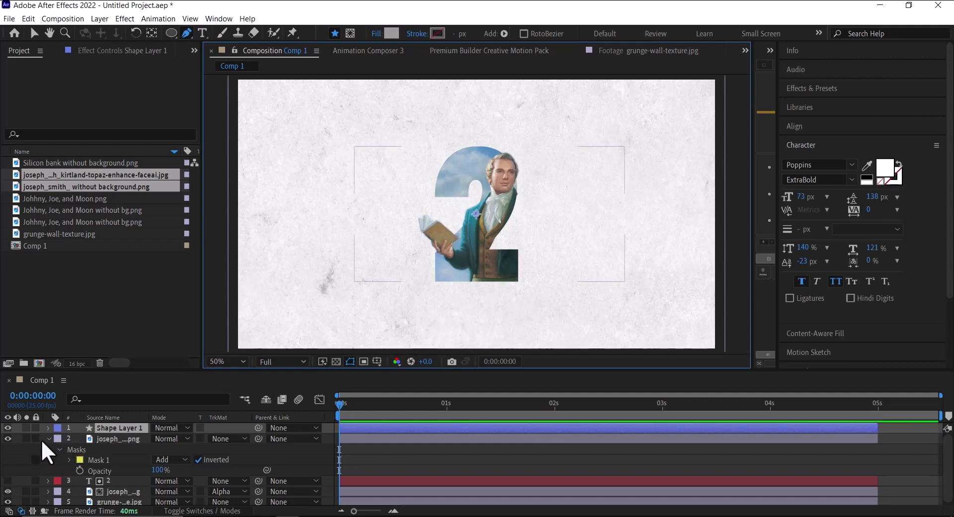
left_click(49, 439)
left_click_drag(79, 162, 104, 432)
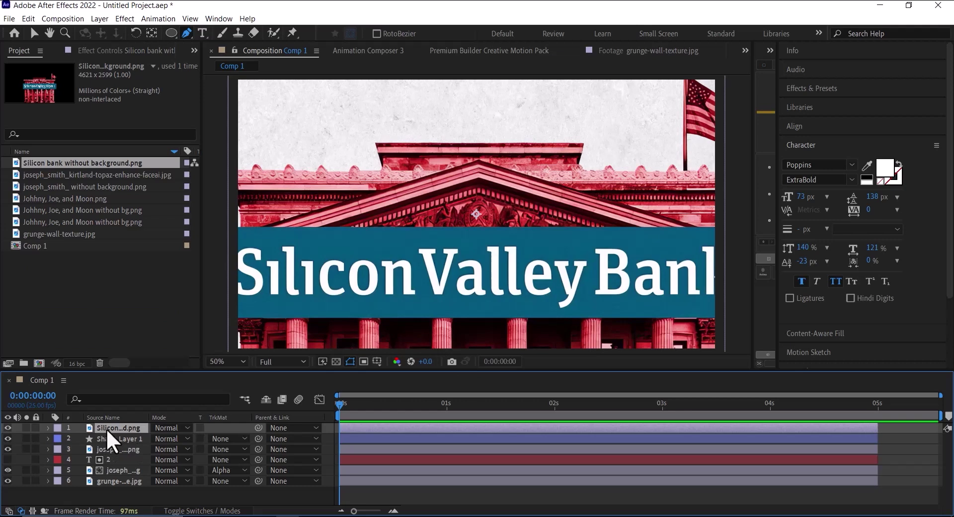
Show the bank layer's Scale and Position and set its Scale to 9%.
key("s")
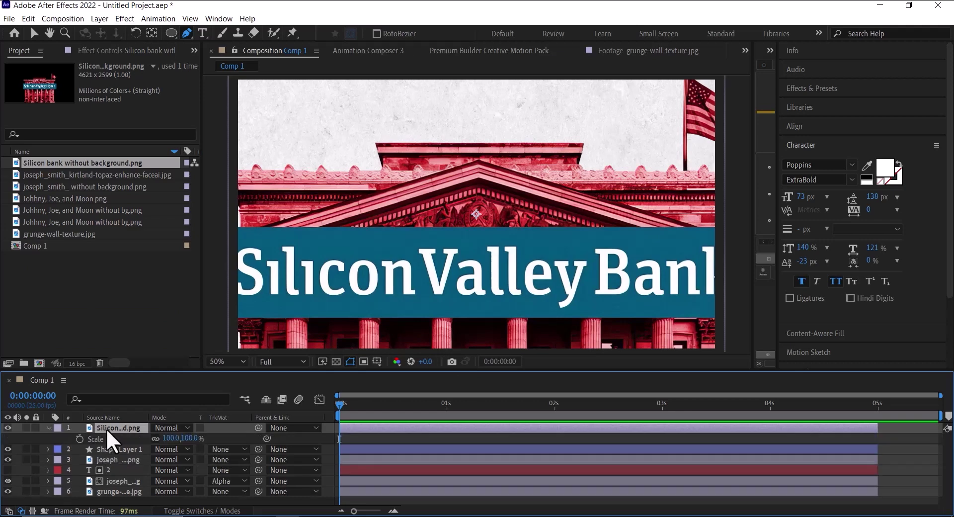
key("shift+p")
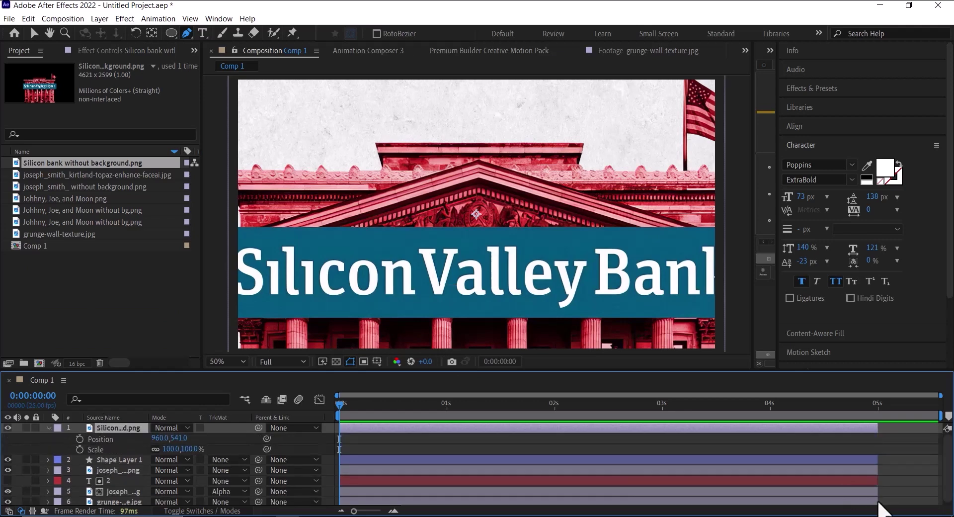
left_click(170, 448)
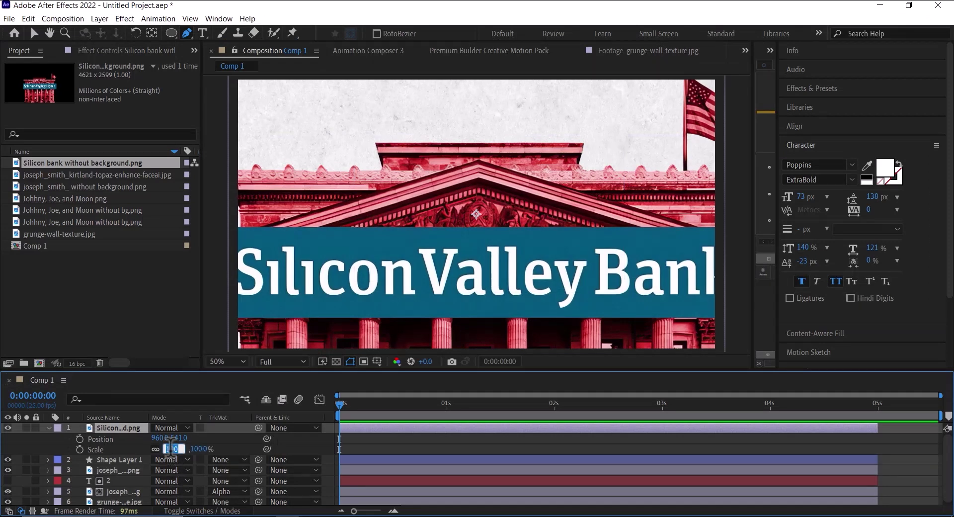
type("9")
left_click(381, 449)
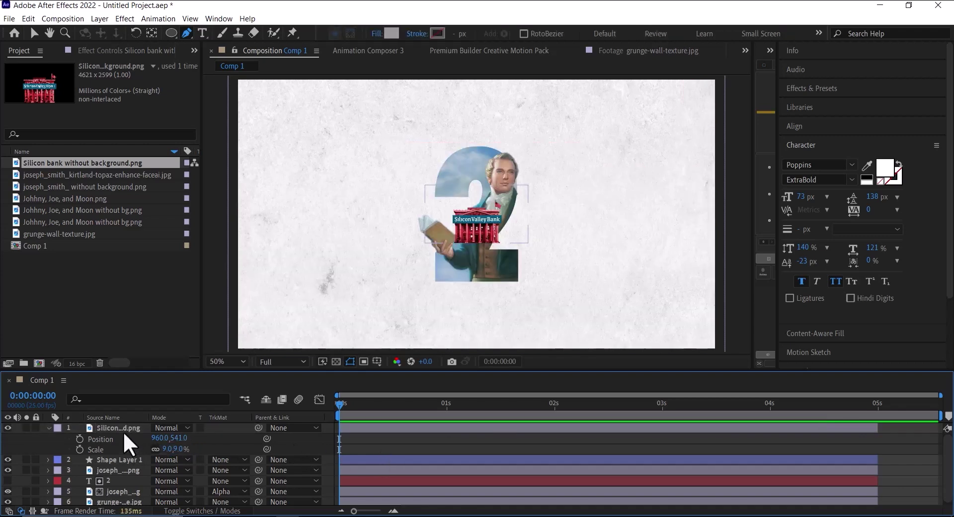
Move the bank image to position 1084.9, 696.0 at the 2's lower right.
left_click(114, 439)
left_click(160, 437)
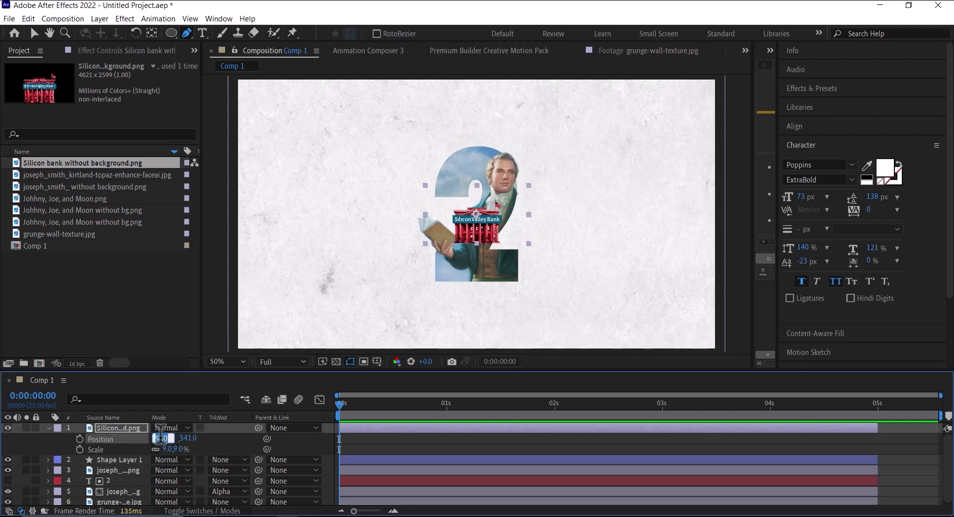
type("1")
left_click(189, 437)
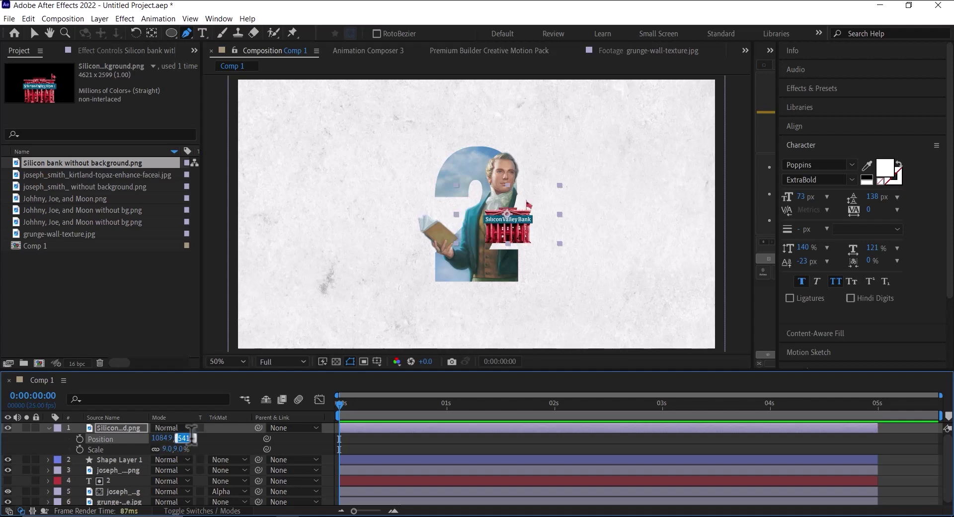
type("696")
left_click(216, 446)
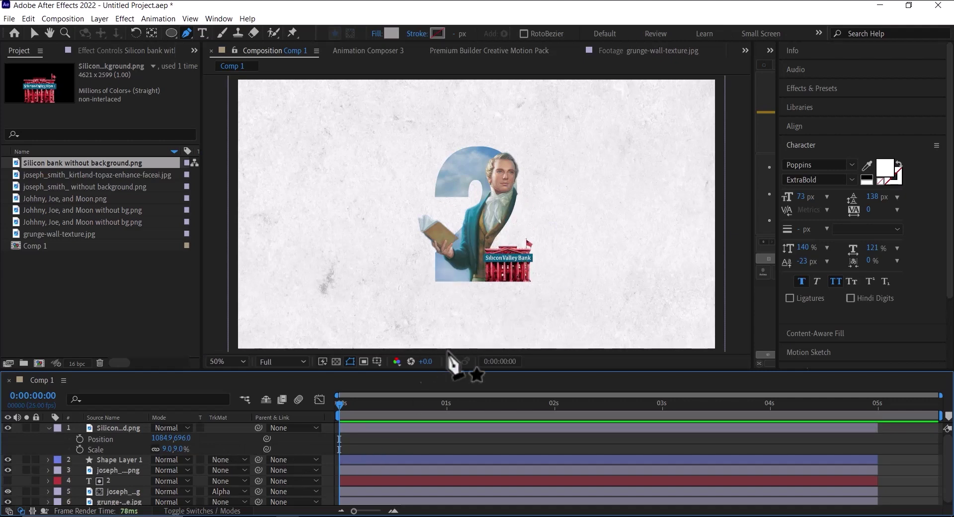
Pre-compose the 2, portrait and bank layers above the grunge texture into Pre-comp 1.
left_click(47, 428)
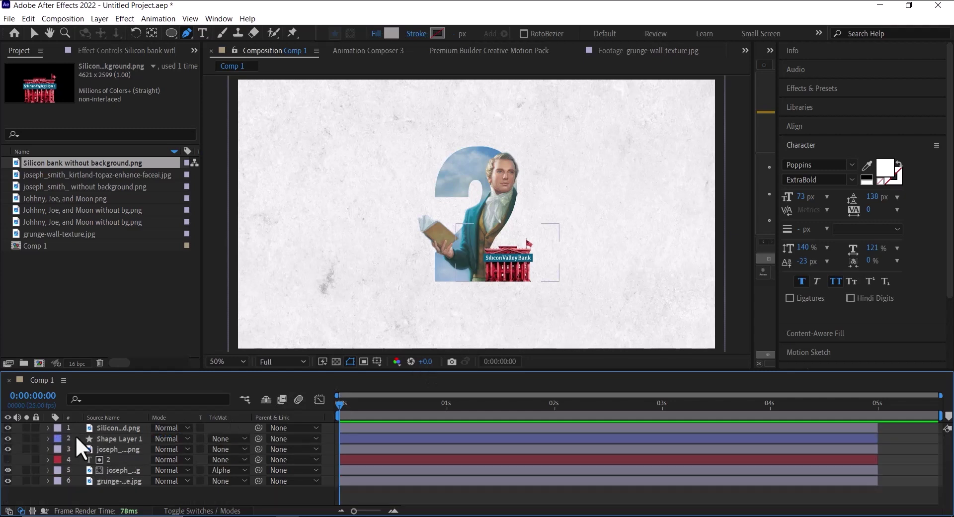
left_click(120, 469)
left_click(121, 428, "shift")
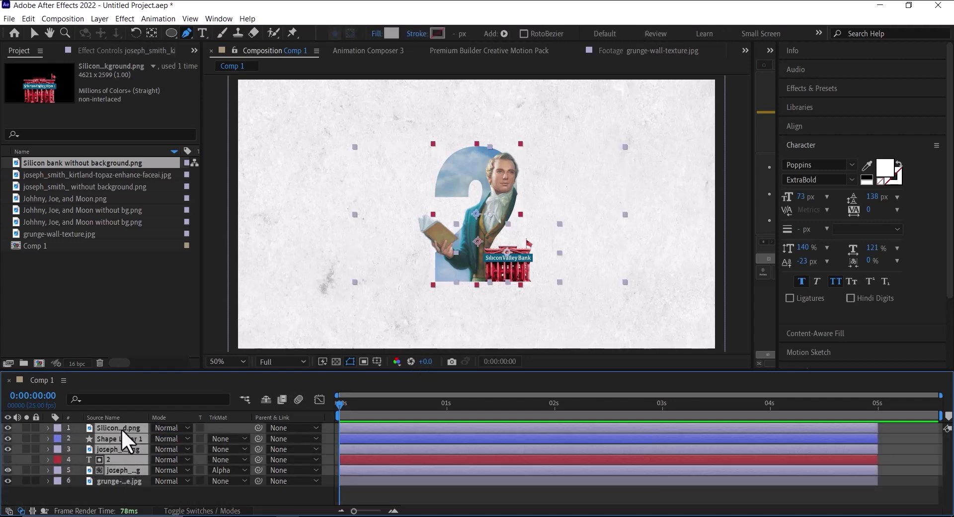
right_click(121, 428)
left_click(191, 357)
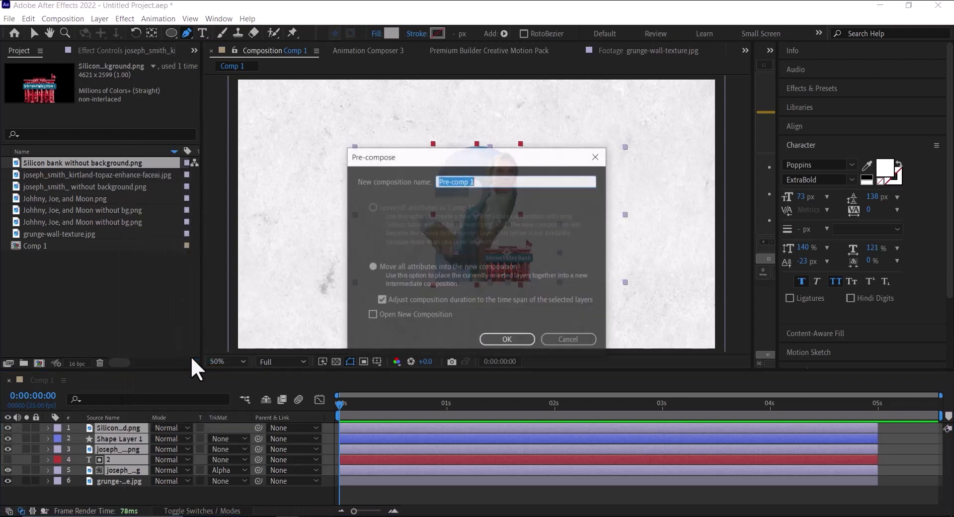
left_click(507, 340)
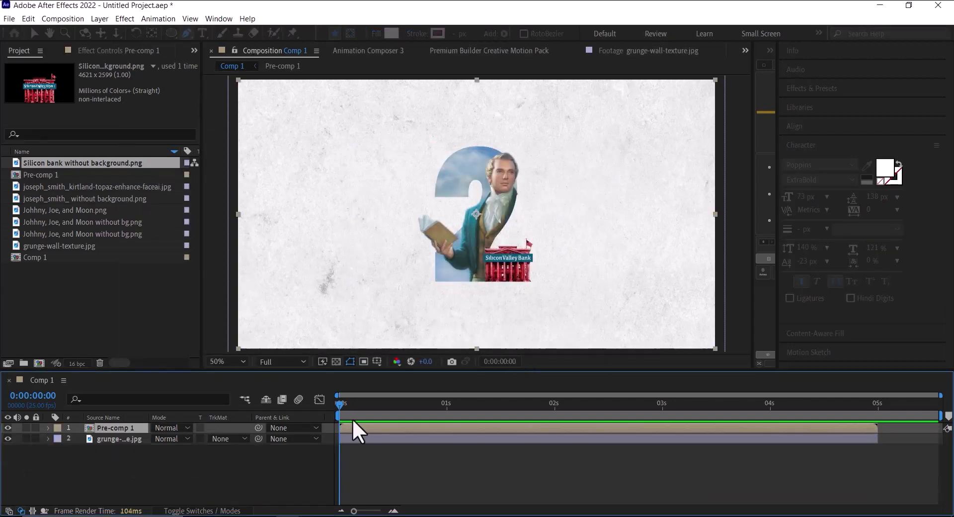
left_click(153, 465)
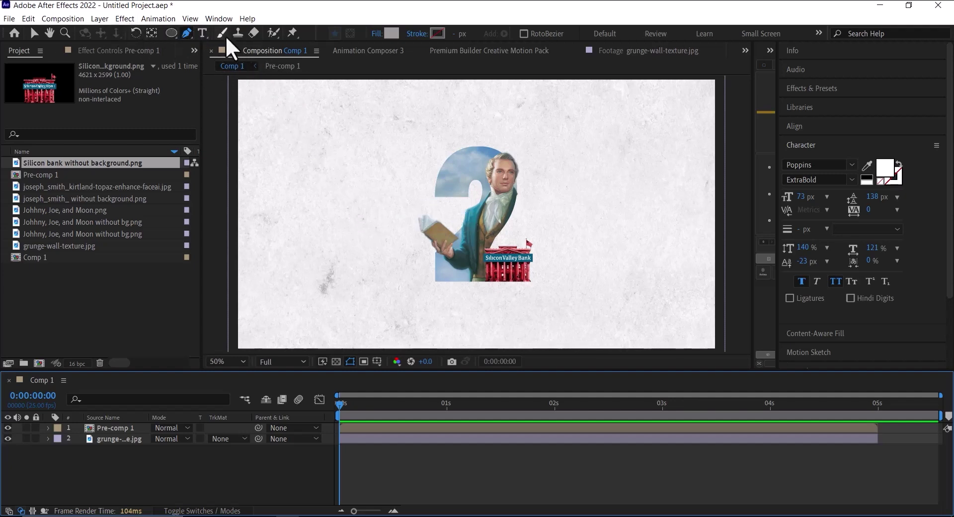
Create a text layer reading '0' to the left of the 2.
left_click(204, 33)
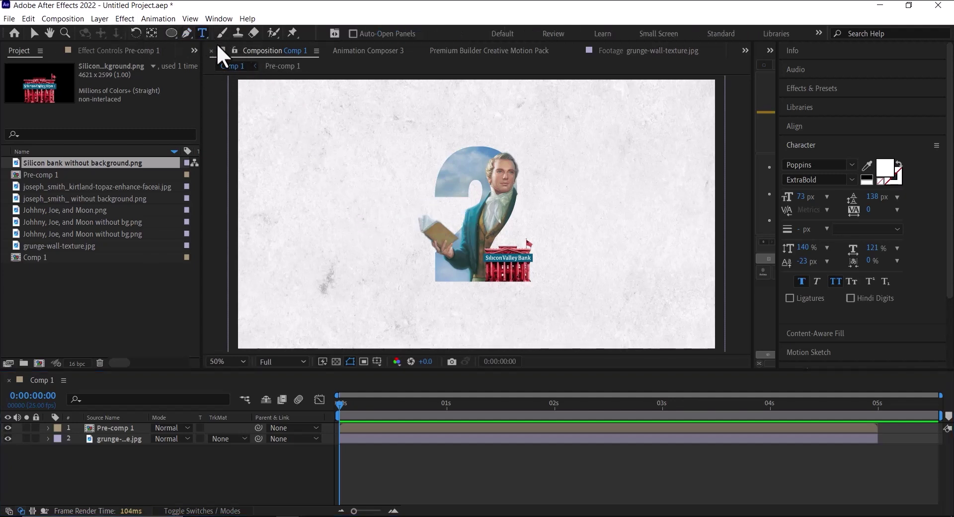
left_click(333, 199)
type("0")
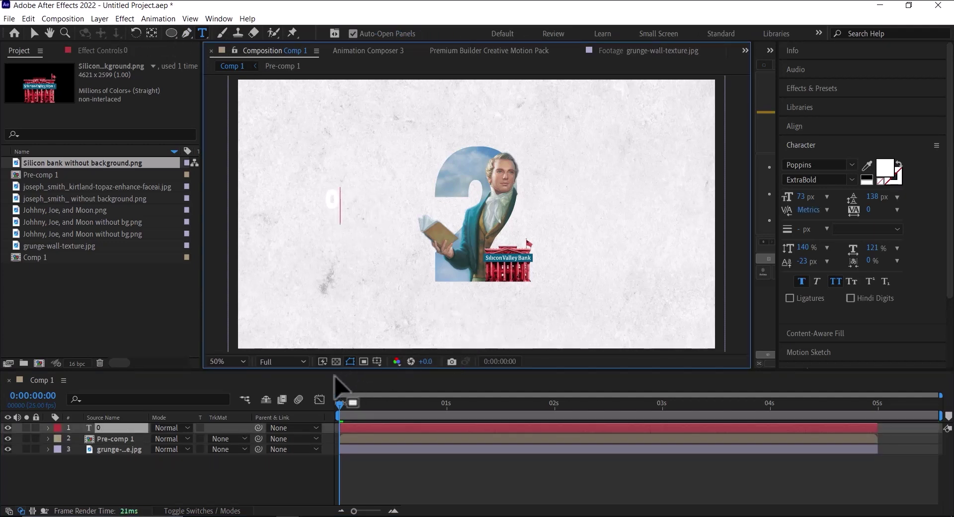
left_click(124, 427)
Set the 0 text layer's position to 492, 658 and its scale to 699%.
key("p")
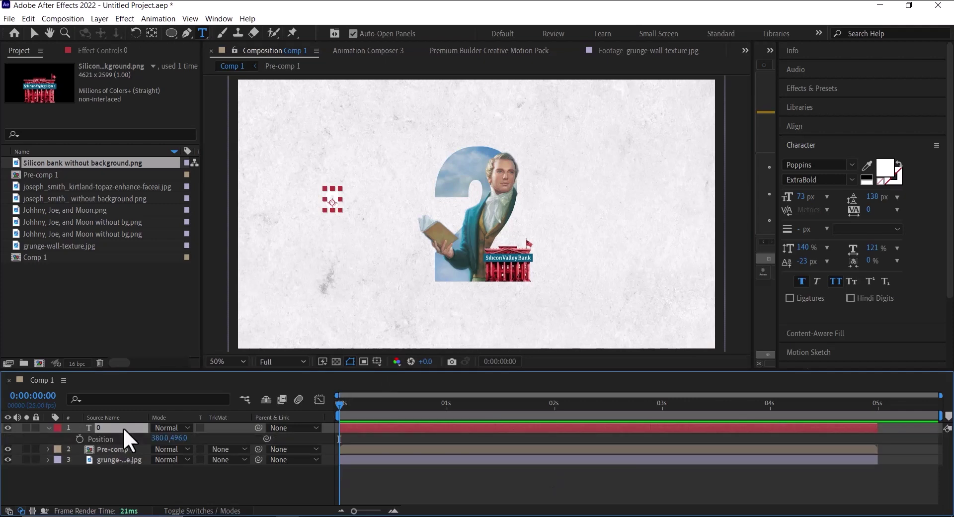
key("shift+s")
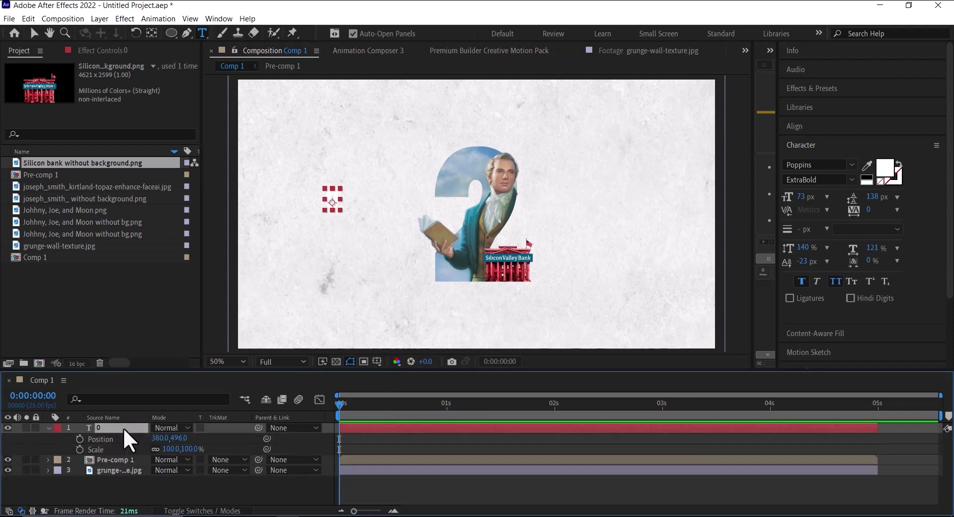
left_click(157, 438)
double_click(157, 438)
type("492")
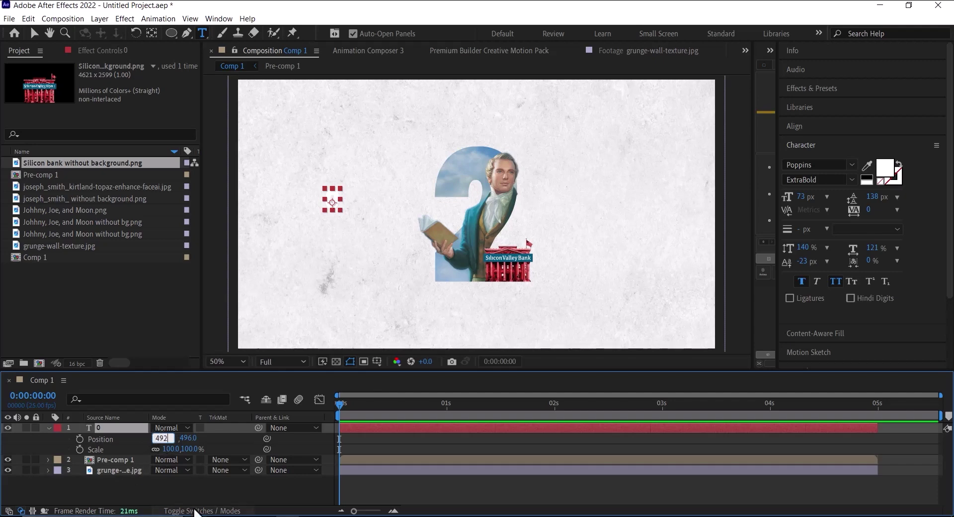
key("Return")
left_click(180, 438)
type("456")
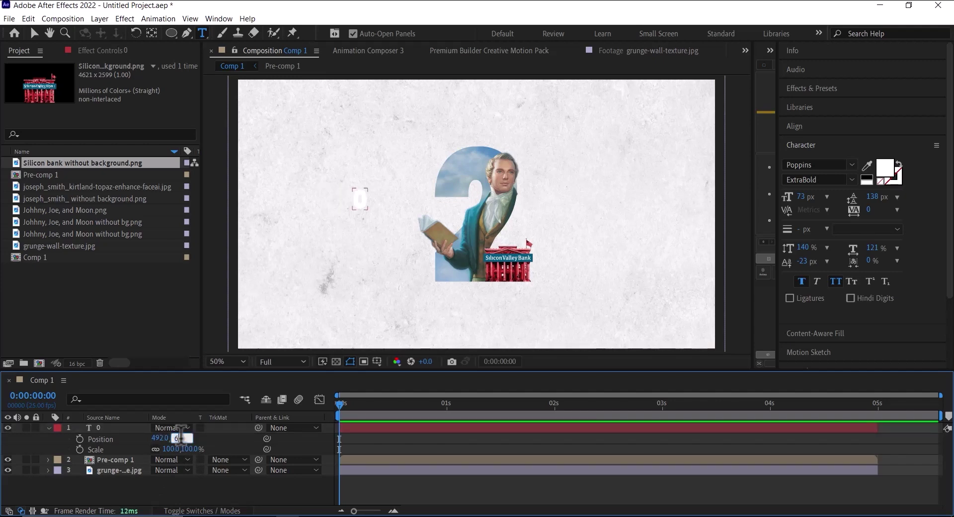
type("658")
key("Return")
left_click(170, 449)
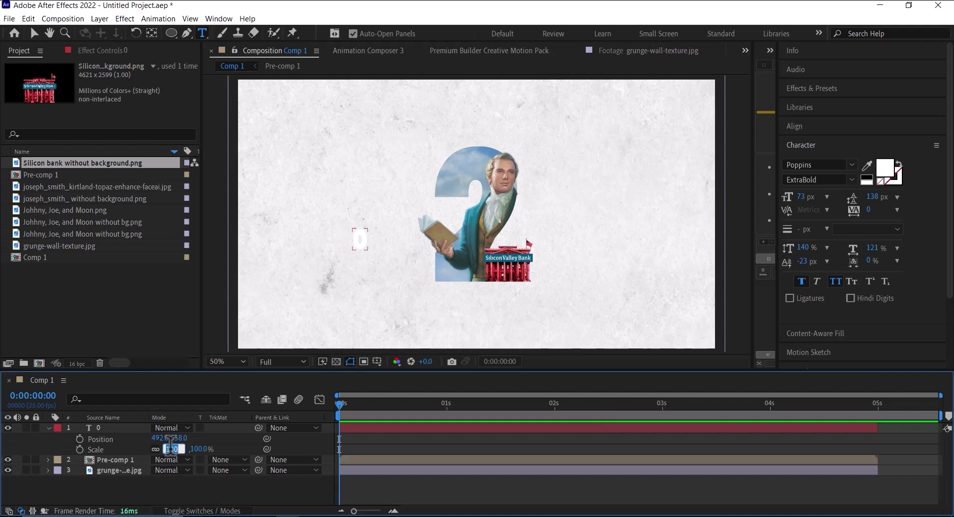
type("699")
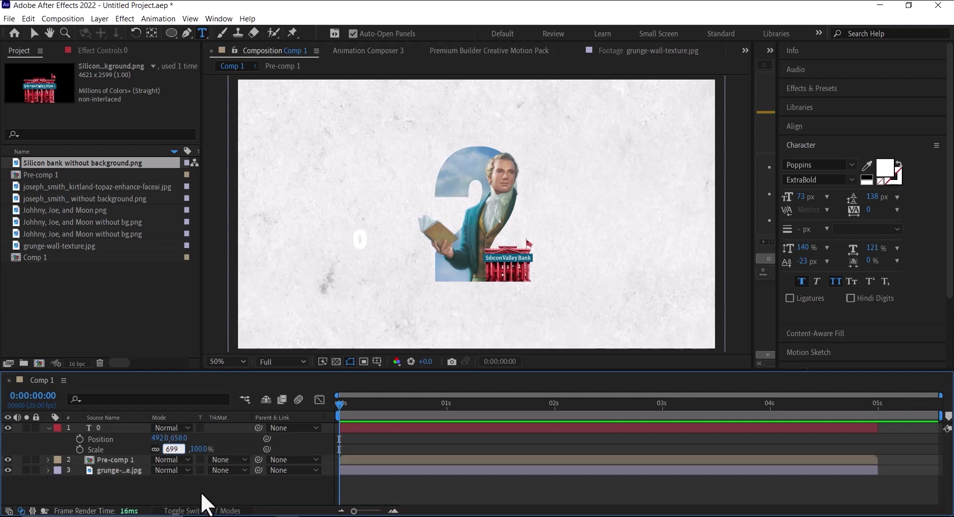
key("Return")
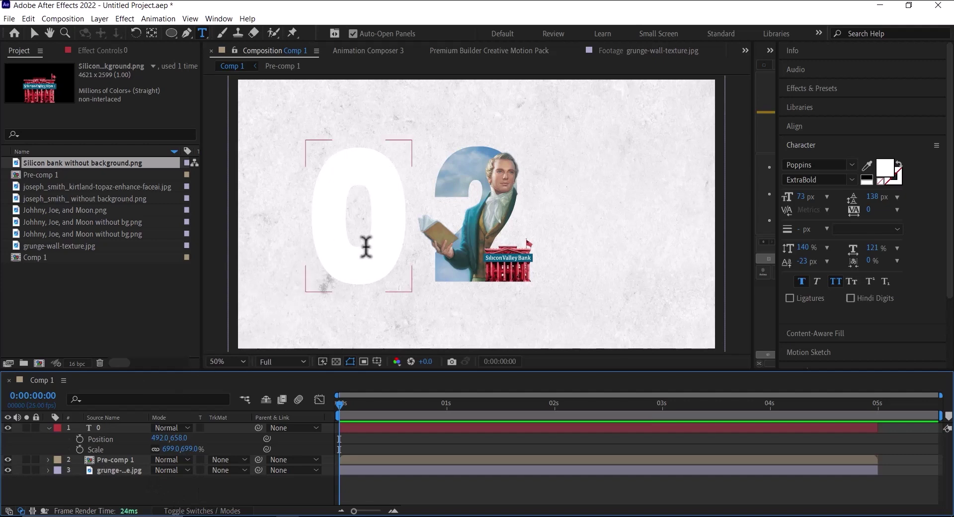
Preview the moon-and-portraits cut-out image and add a copy on top of Comp 1.
left_click(48, 427)
left_click(76, 322)
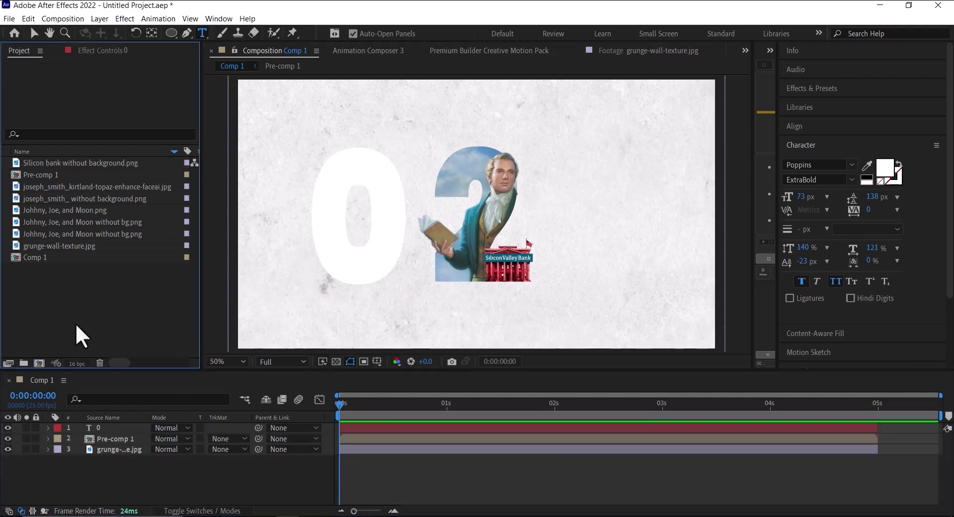
left_click(64, 221)
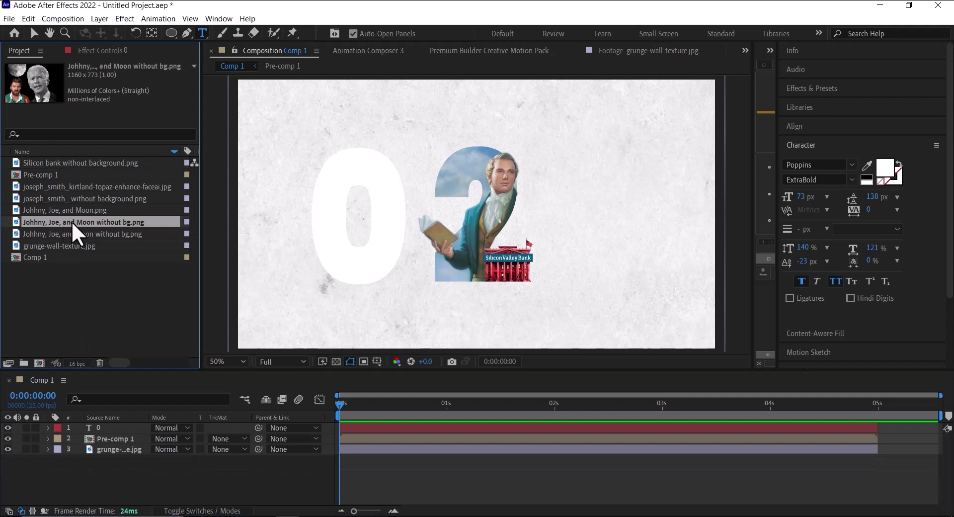
double_click(75, 221)
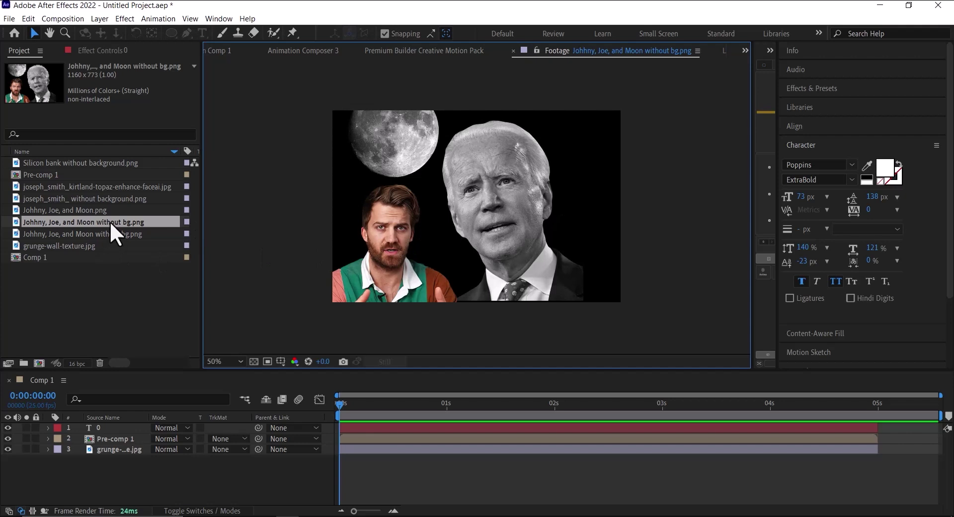
left_click(93, 233)
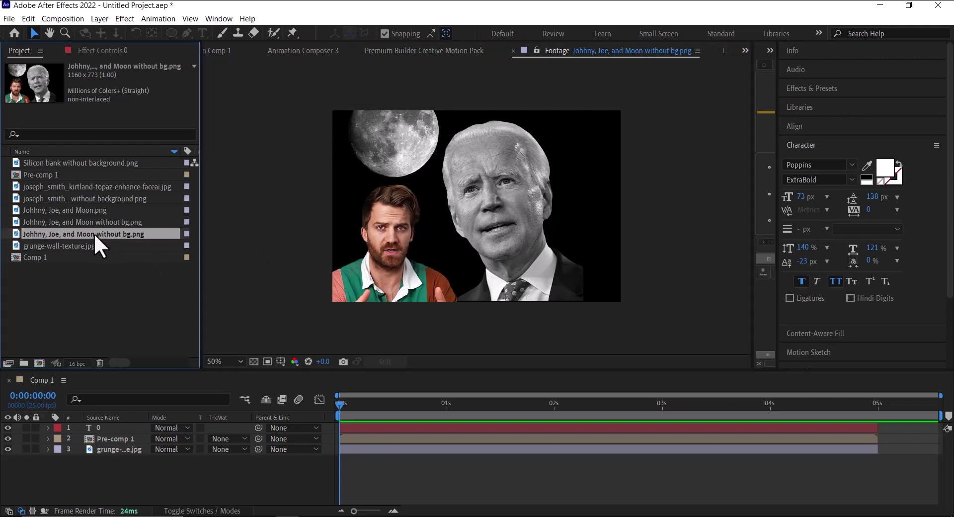
left_click_drag(93, 232, 108, 425)
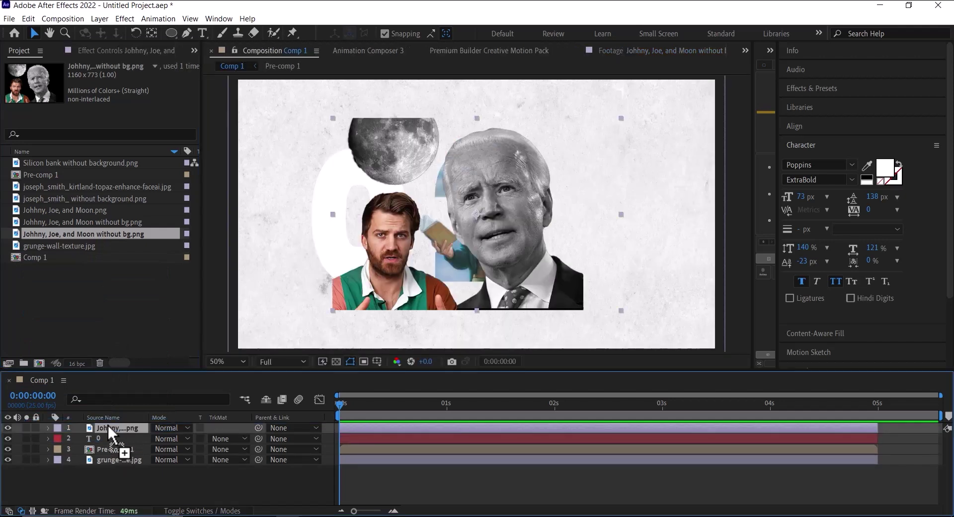
Place Johnny, Joe, and Moon.png in the timeline just below the 0 text layer.
left_click(101, 437)
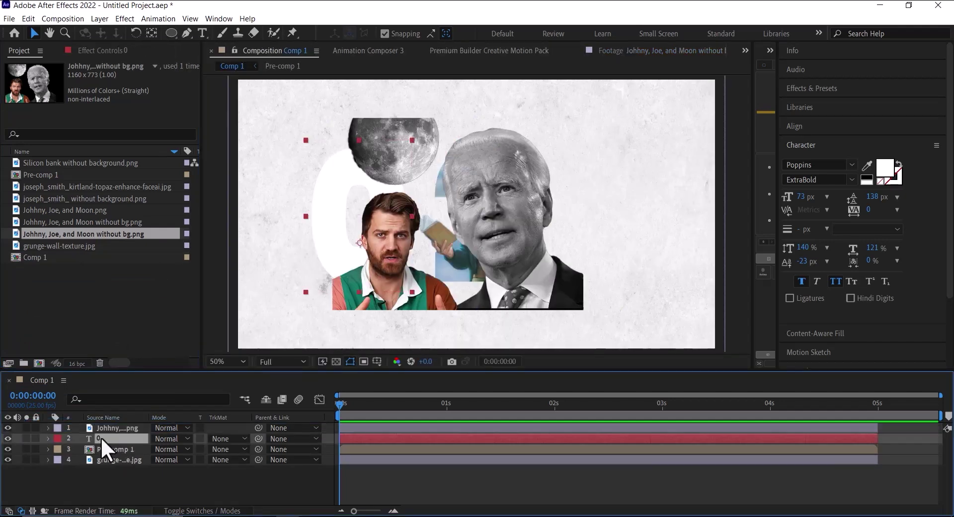
left_click(95, 218)
left_click(94, 212)
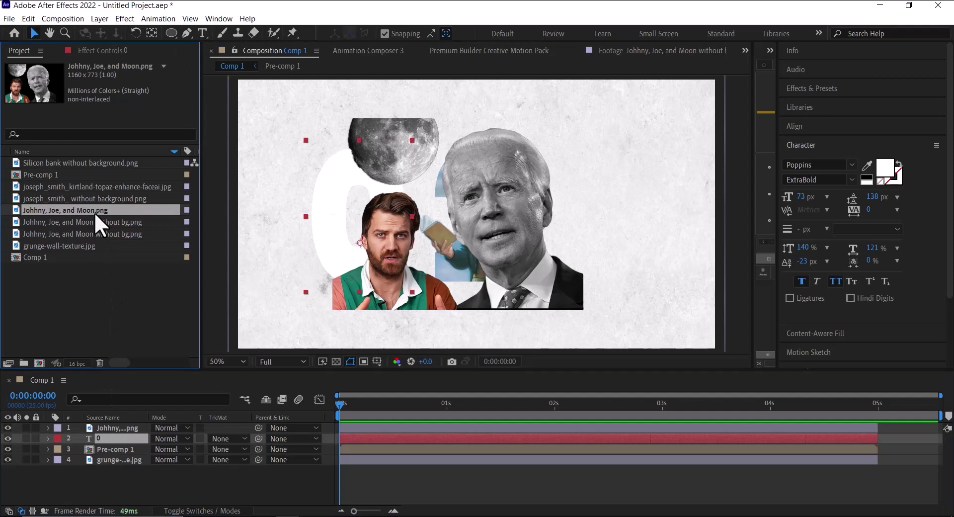
left_click_drag(103, 242, 115, 443)
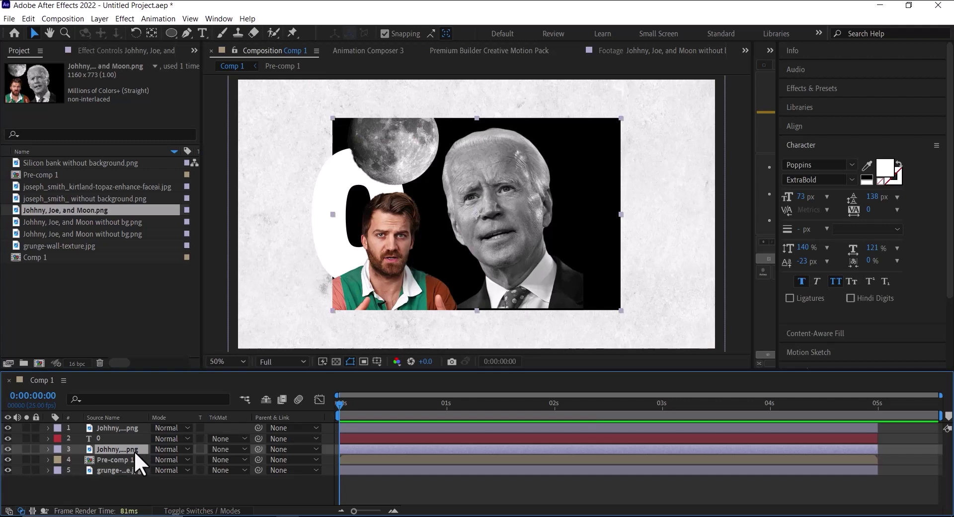
Set the full photo layer to position 579.4, 549.2 and 72% scale.
key("p")
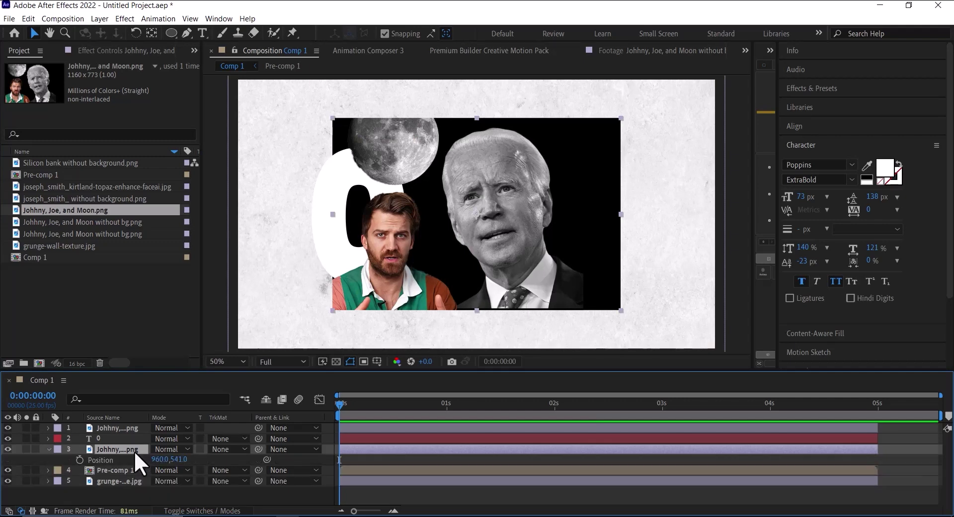
key("shift+s")
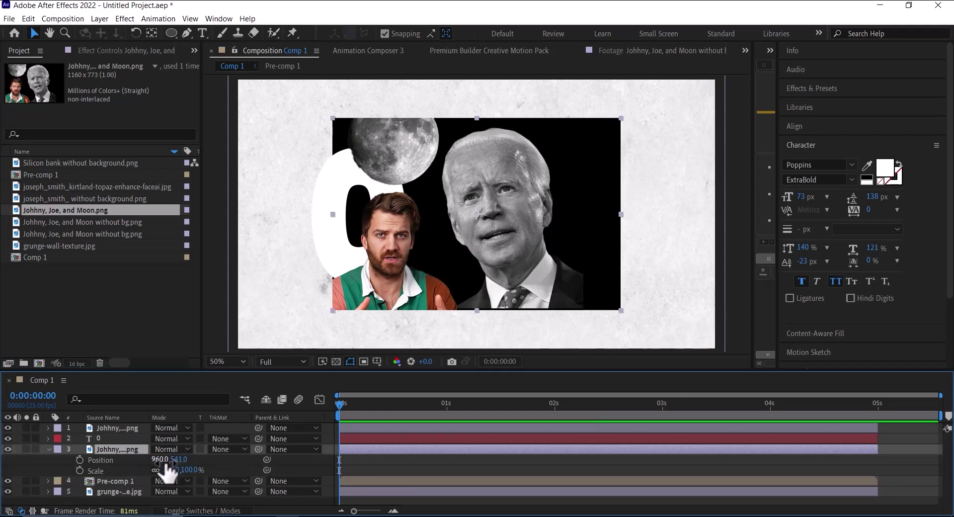
left_click(162, 459)
type("579.49.4")
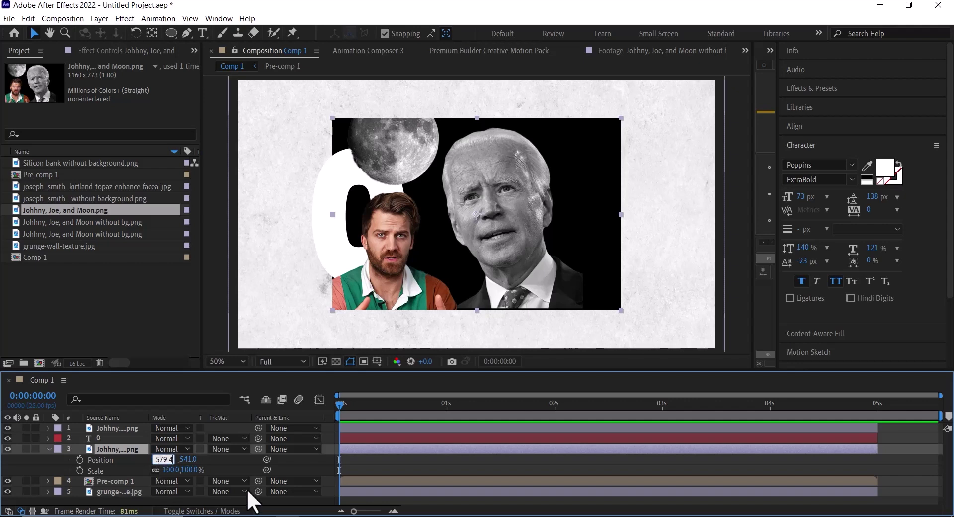
key("Tab")
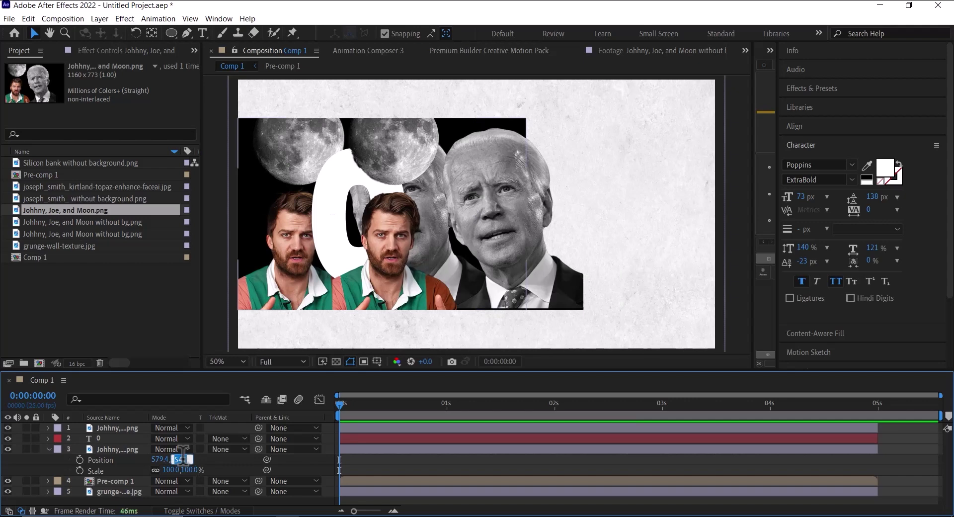
type("54")
type("2")
key("Return")
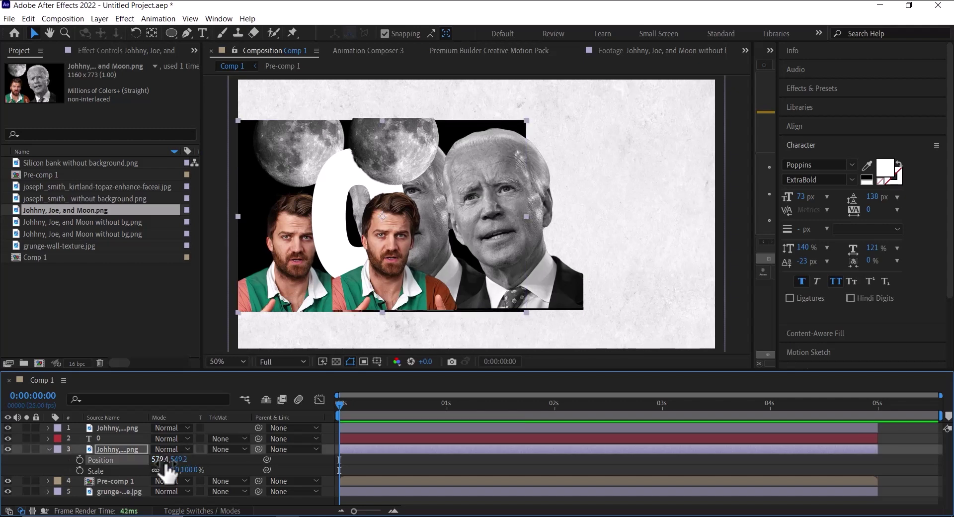
left_click(170, 471)
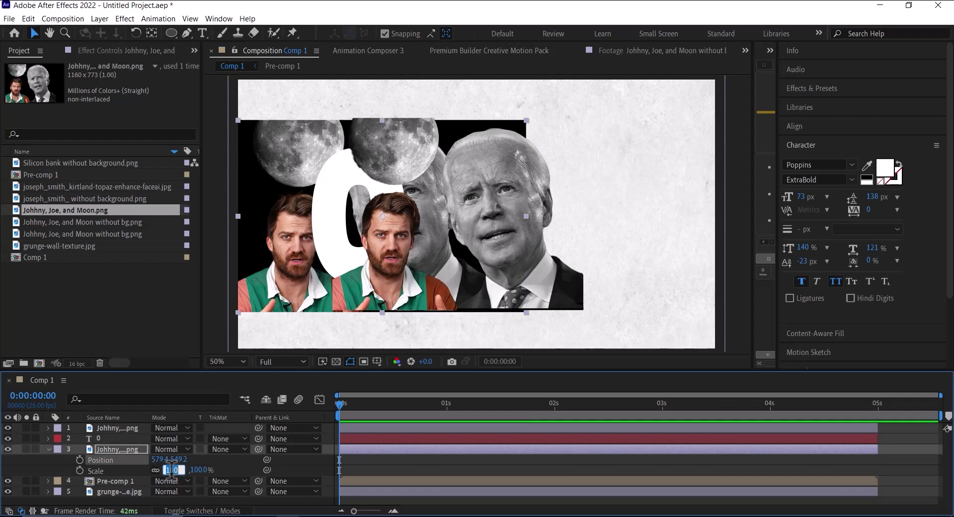
type("72")
key("Return")
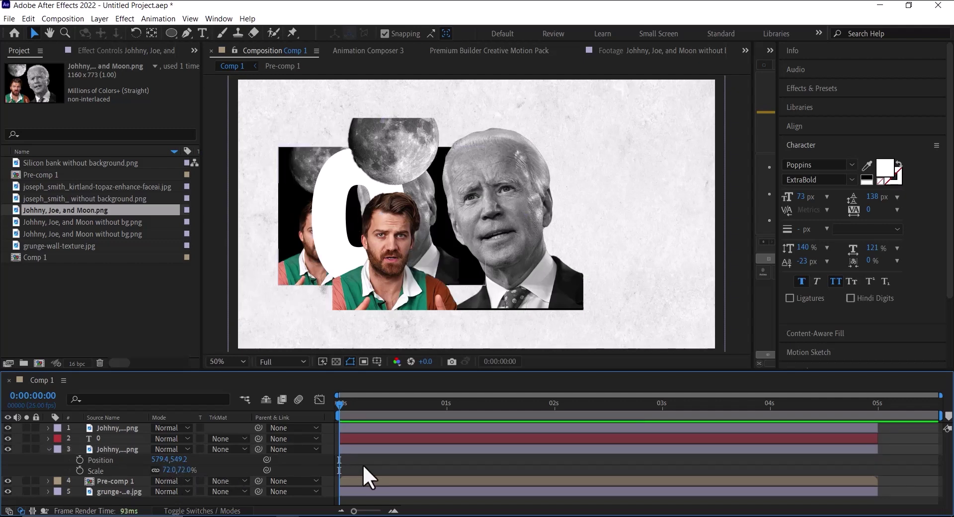
Paste that position and scale onto the cut-out layer at the top.
left_click(112, 460)
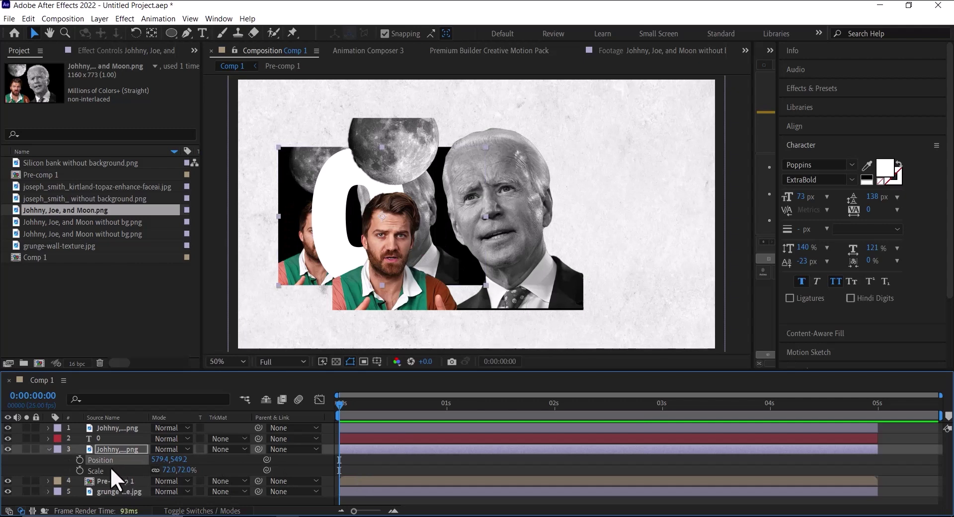
left_click(121, 426)
key("ctrl+v")
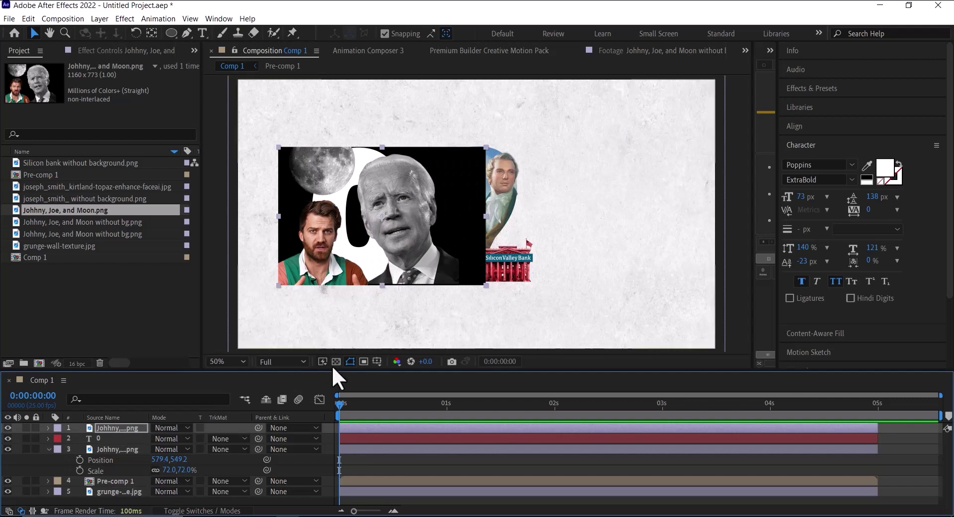
Set the full photo's track matte to Alpha Matte '0', toggling the top cut-out layer to check.
left_click(47, 449)
left_click(228, 448)
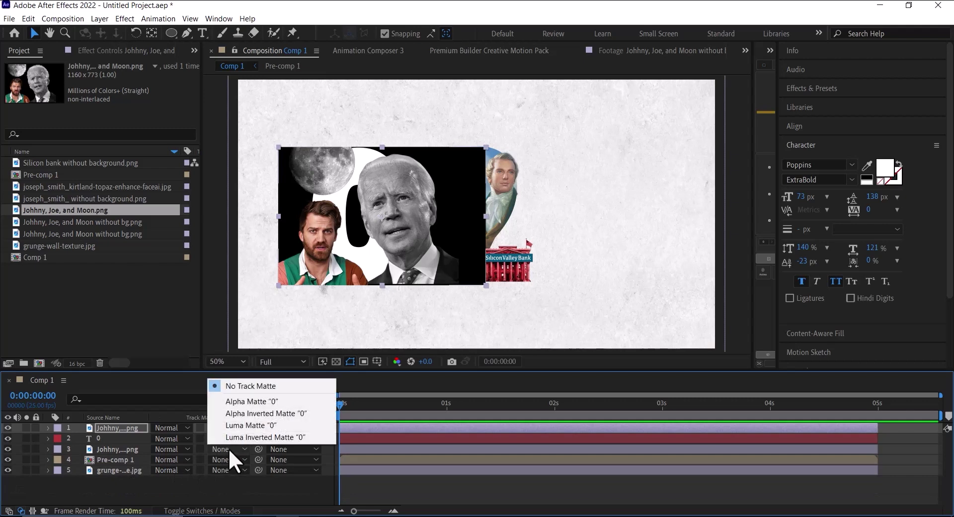
left_click(241, 400)
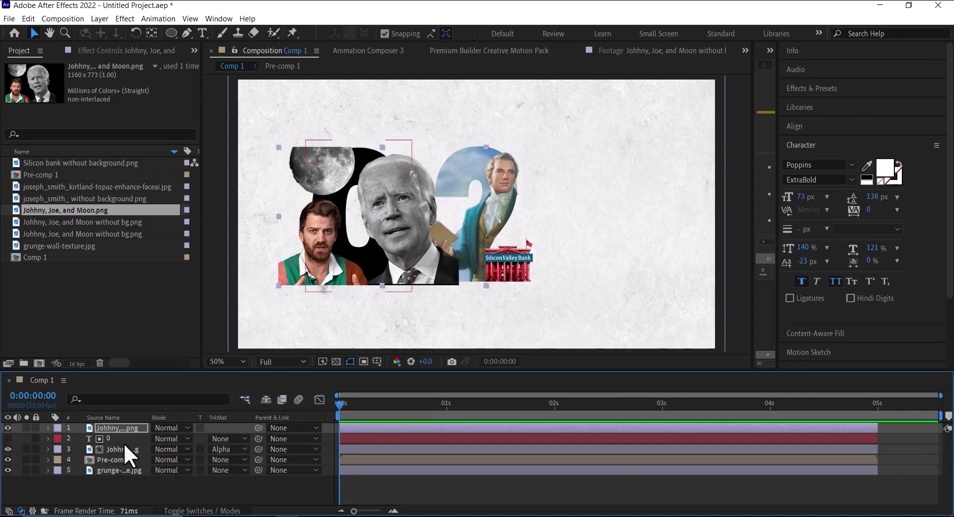
left_click(8, 427)
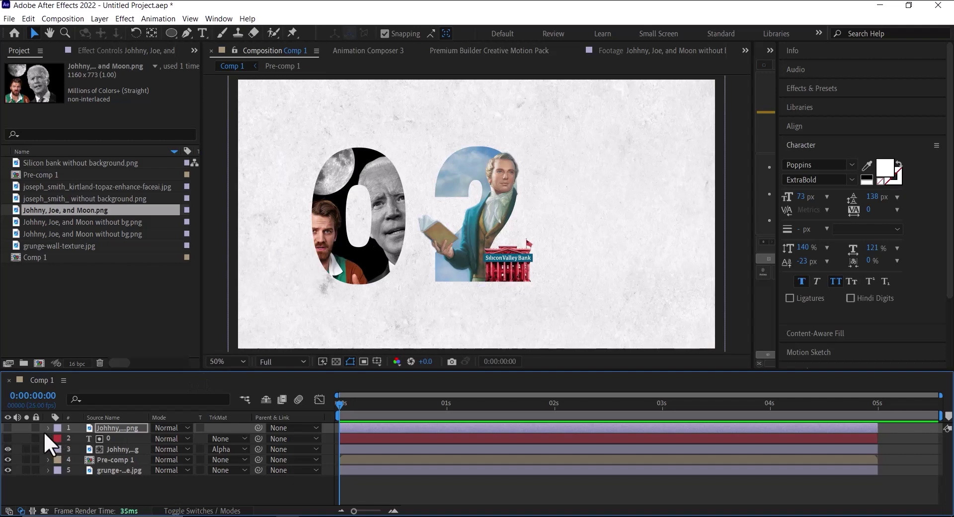
left_click(7, 428)
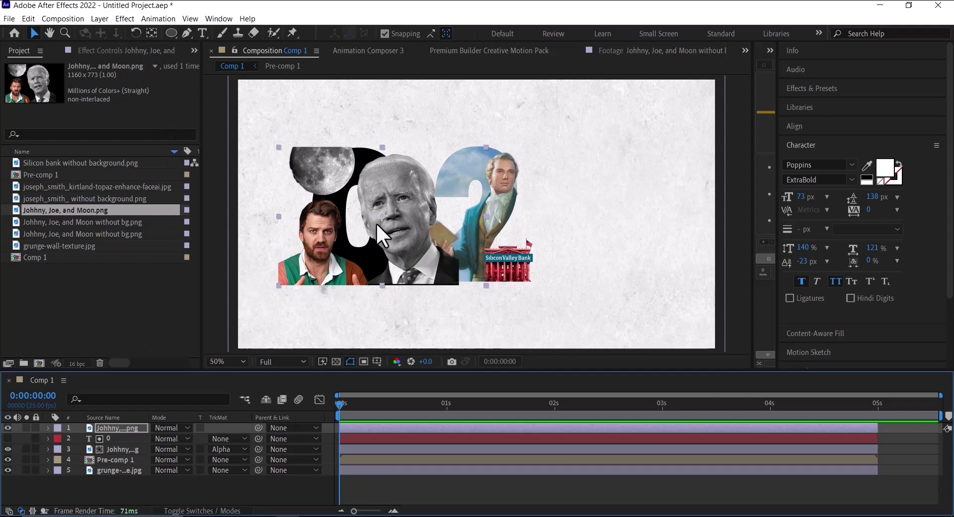
Draw an elliptical Mask 1 around the 0 on the top cut-out layer, then deselect.
left_click(171, 32)
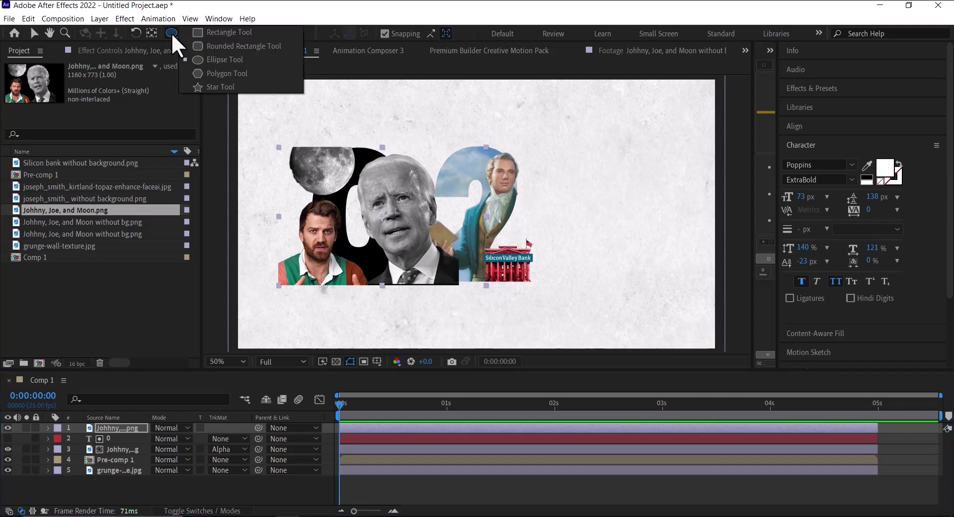
left_click(224, 59)
left_click_drag(311, 148, 405, 284)
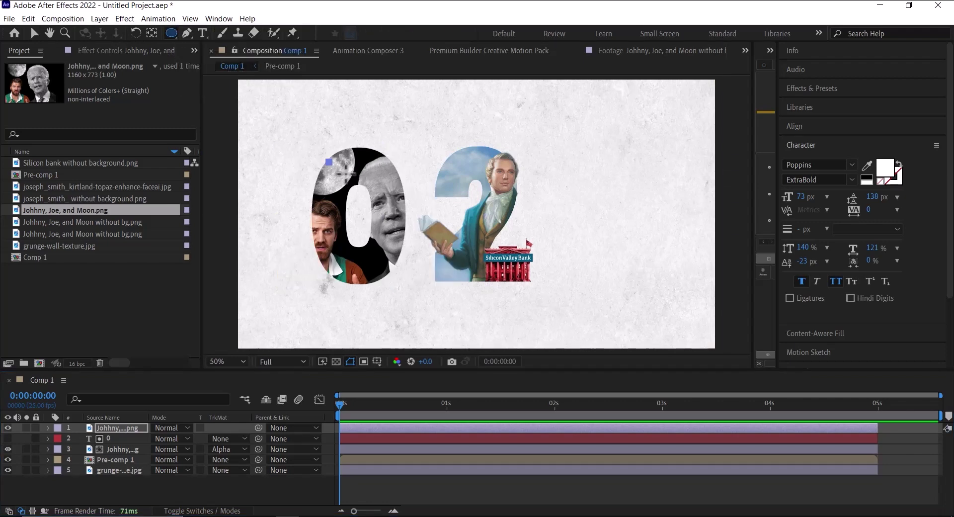
left_click_drag(328, 162, 396, 271)
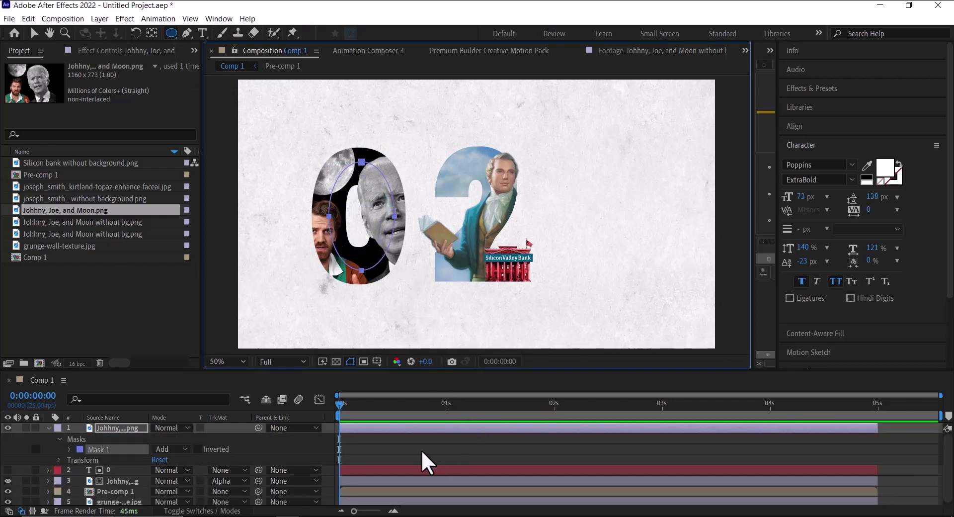
left_click(421, 463)
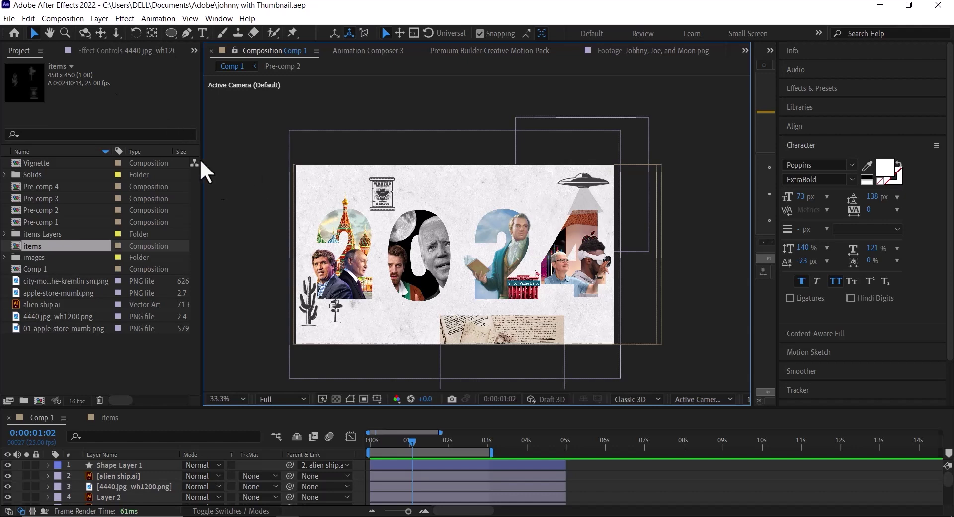
Queue the current frame via Composition > Save Frame As > File and enlarge the Render Queue.
left_click(61, 20)
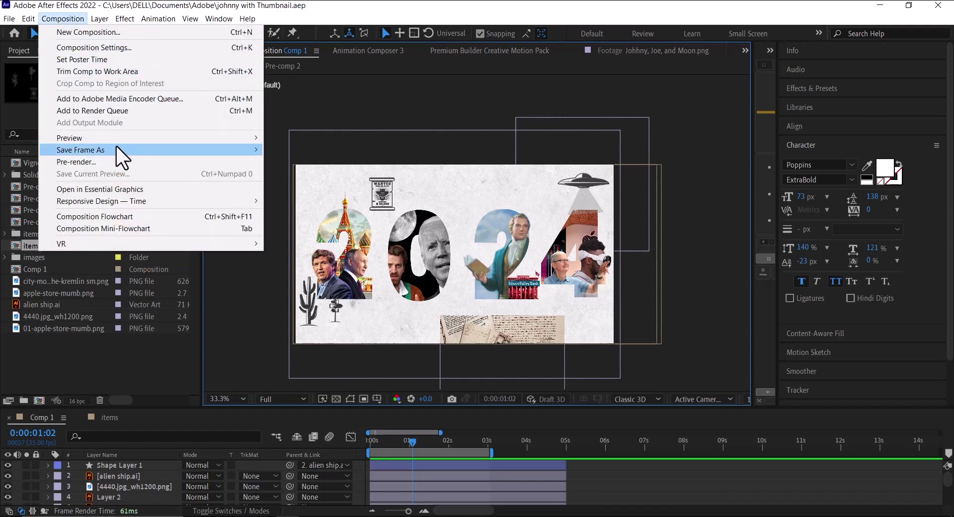
mouse_move(104, 149)
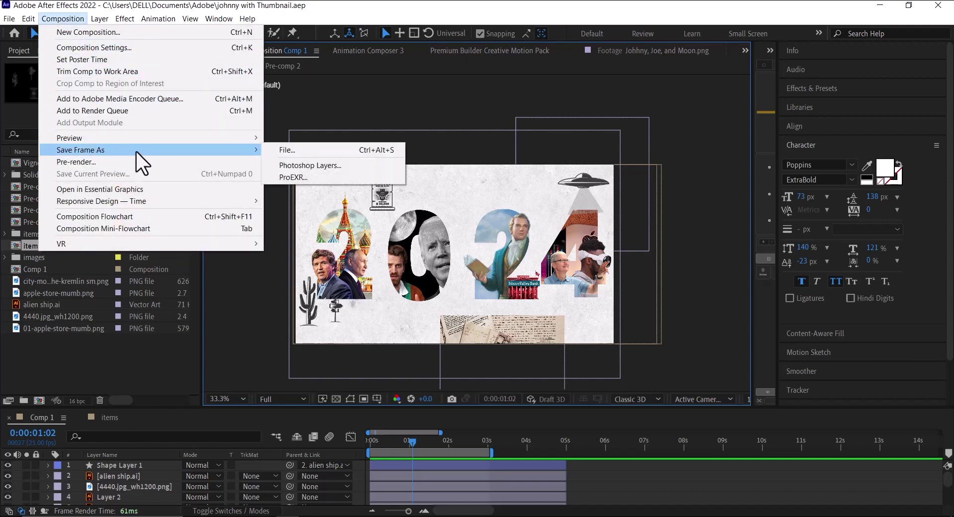
left_click(289, 148)
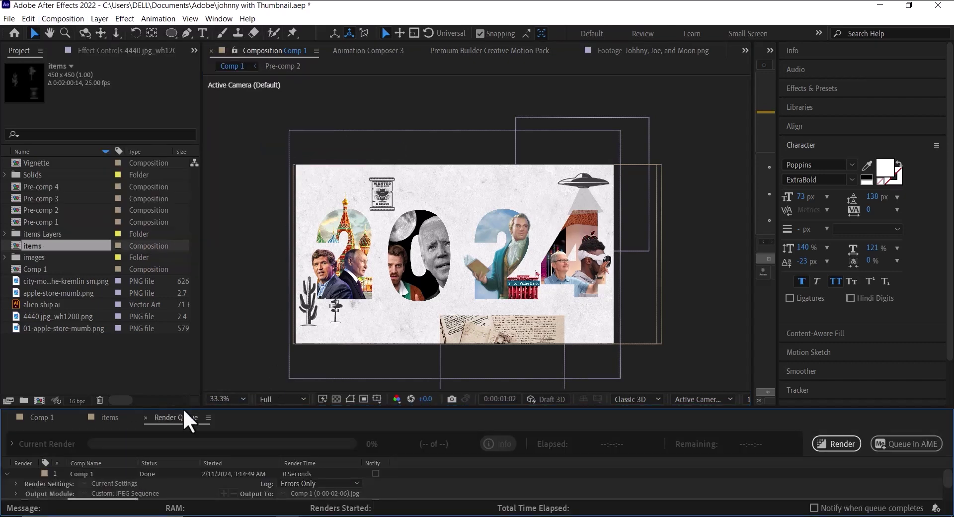
left_click_drag(189, 407, 204, 351)
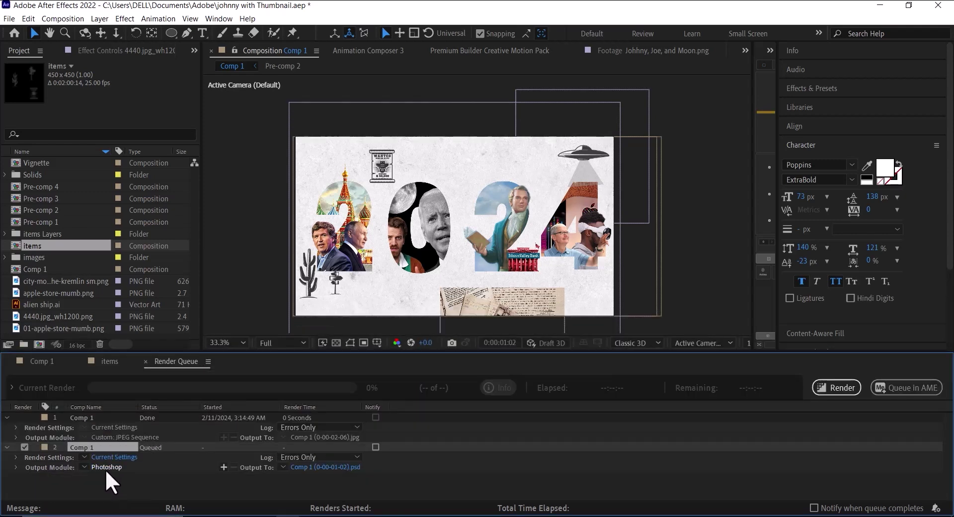
Switch the queued frame's output format to JPEG Sequence and render Comp 1 (0-00-01-02).jpg.
left_click(104, 467)
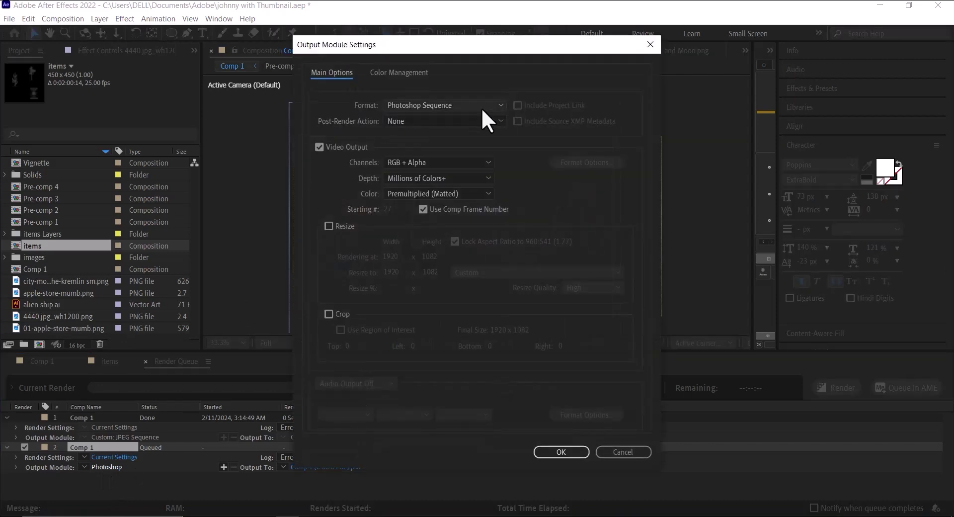
left_click(501, 104)
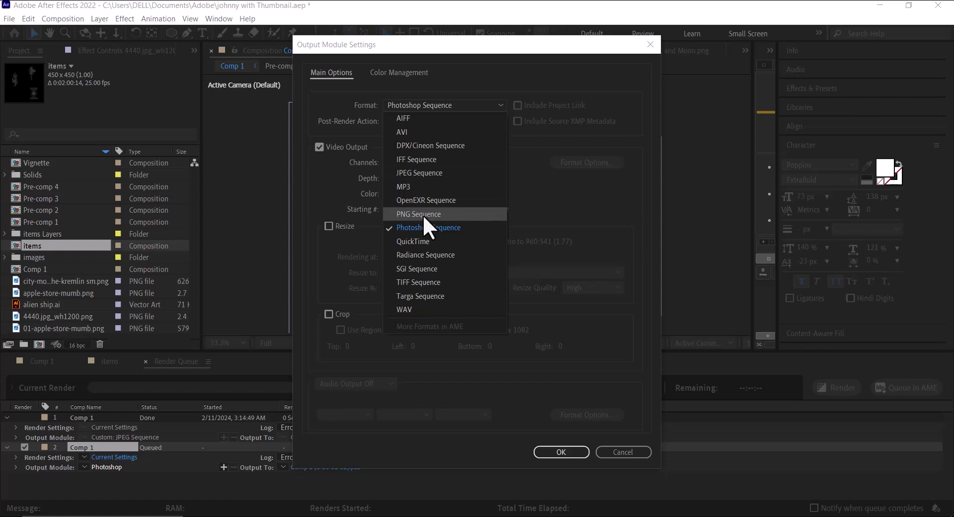
left_click(426, 172)
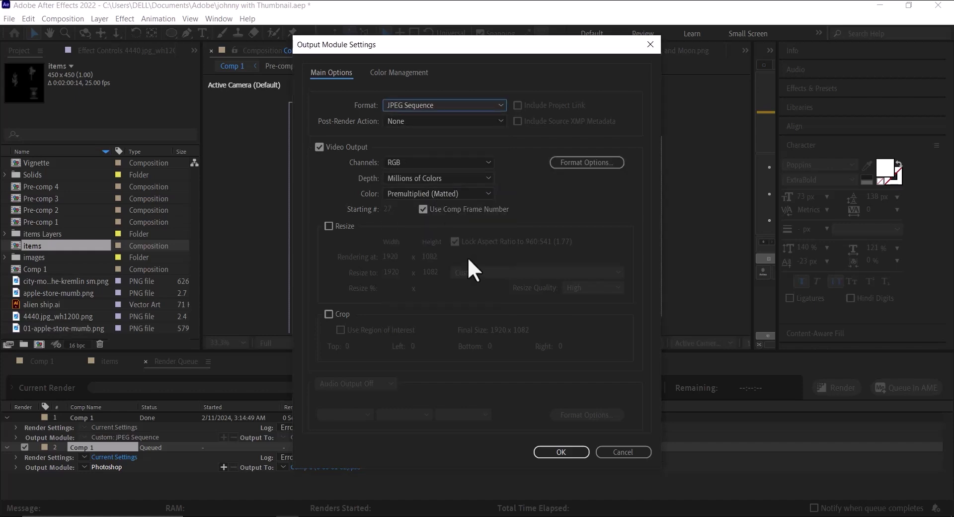
left_click(569, 452)
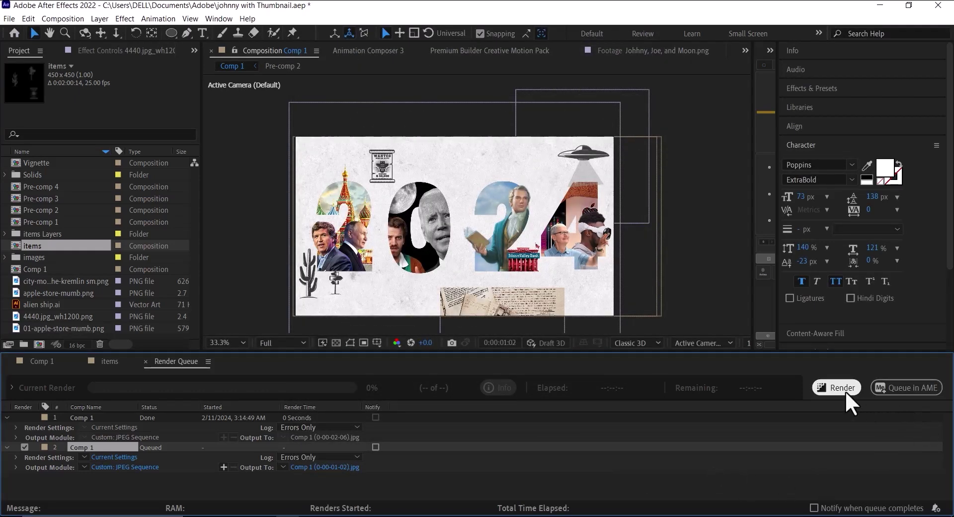
left_click(845, 390)
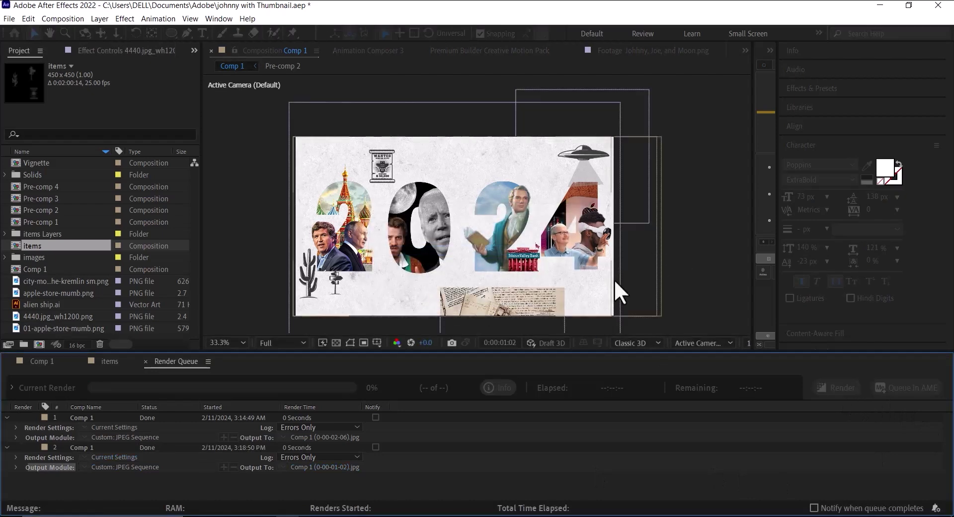